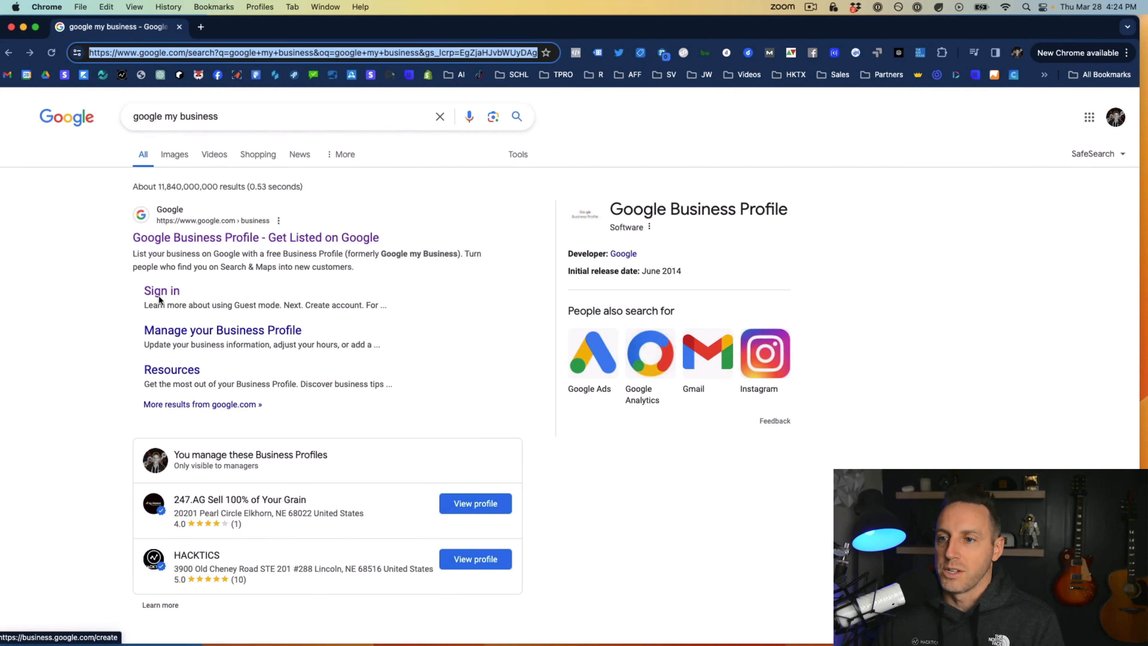
Open Google Business Profile Manager from the search results, signing in, and start adding a single business
{"action": "left_click", "coordinate": [215, 239]}
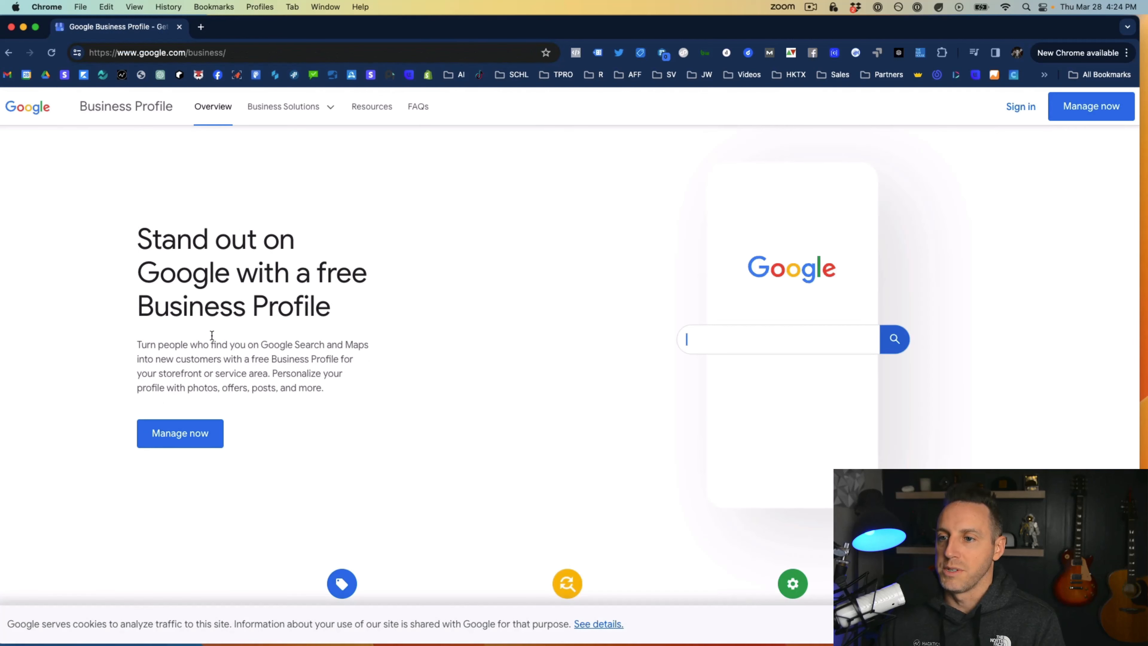
{"action": "left_click", "coordinate": [1020, 107]}
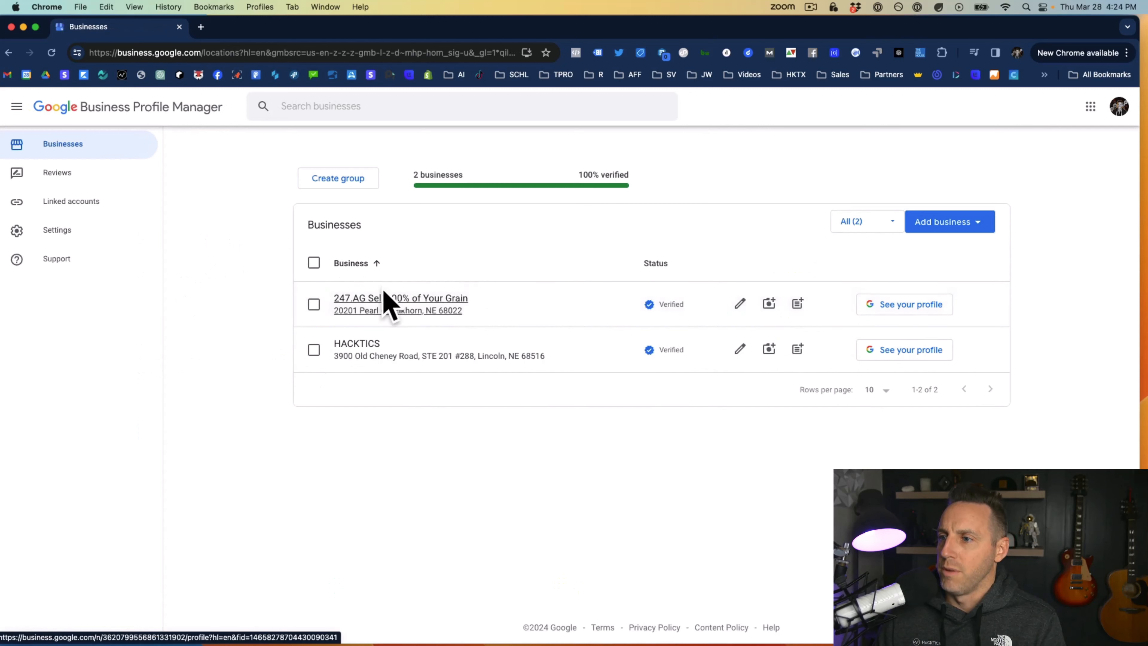
{"action": "left_click", "coordinate": [951, 222]}
{"action": "left_click", "coordinate": [971, 255]}
Create a new business named Schoolie and assign it the Software company category
{"action": "left_click", "coordinate": [658, 254]}
{"action": "type", "text": "Schoolie"}
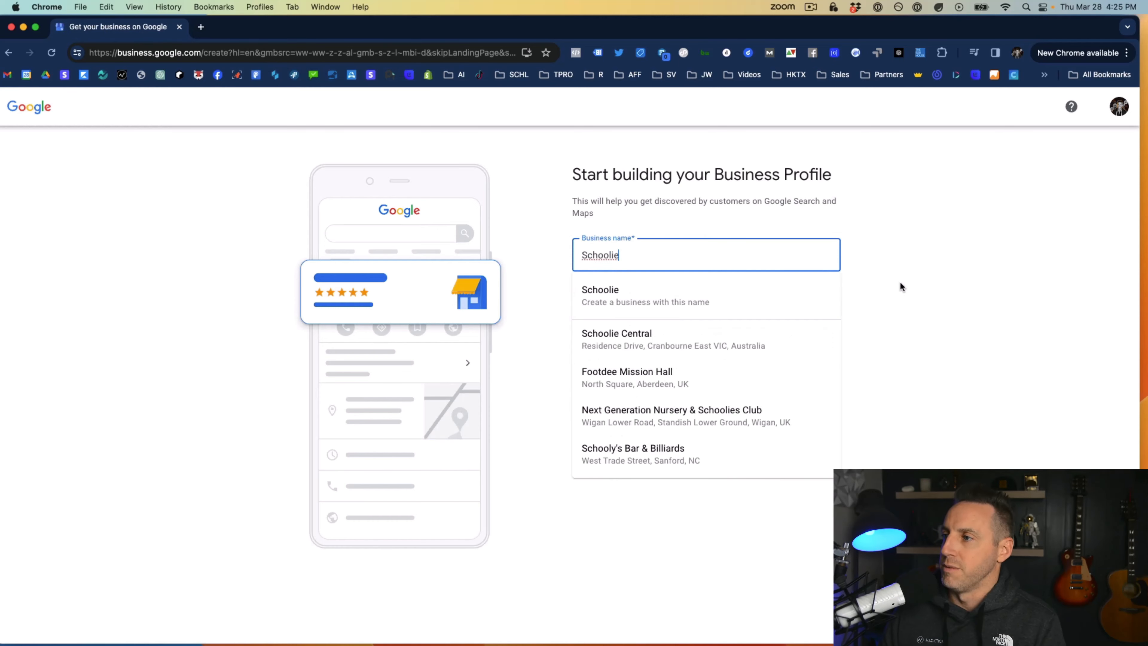
{"action": "left_click", "coordinate": [683, 294]}
{"action": "left_click", "coordinate": [663, 303]}
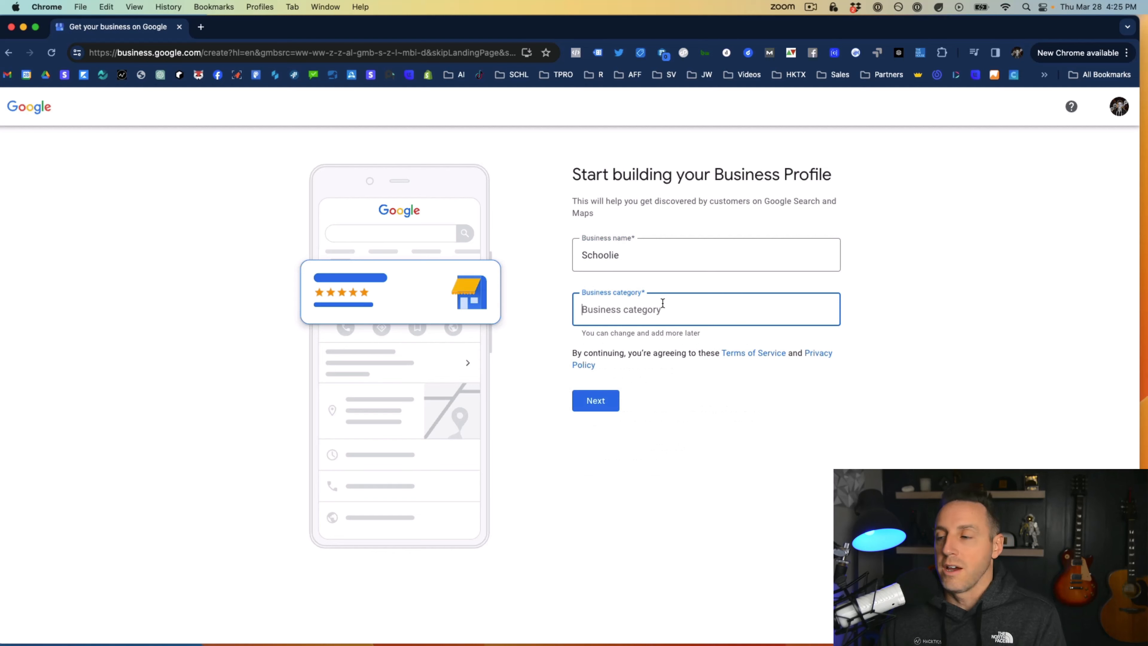
{"action": "type", "text": "software"}
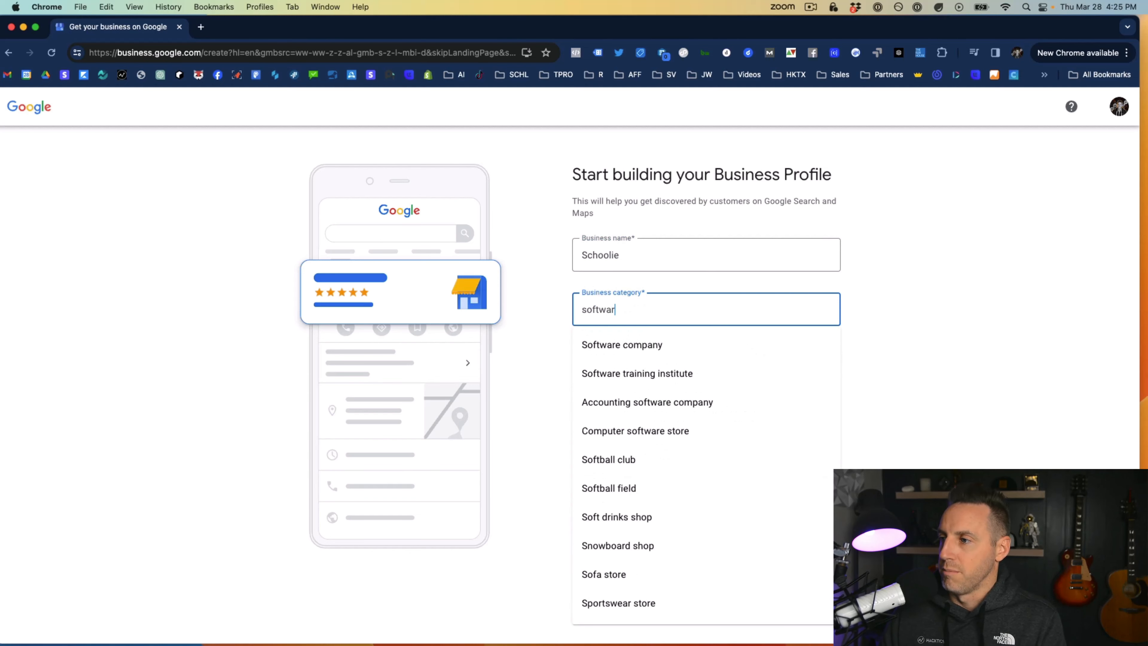
{"action": "left_click", "coordinate": [653, 361]}
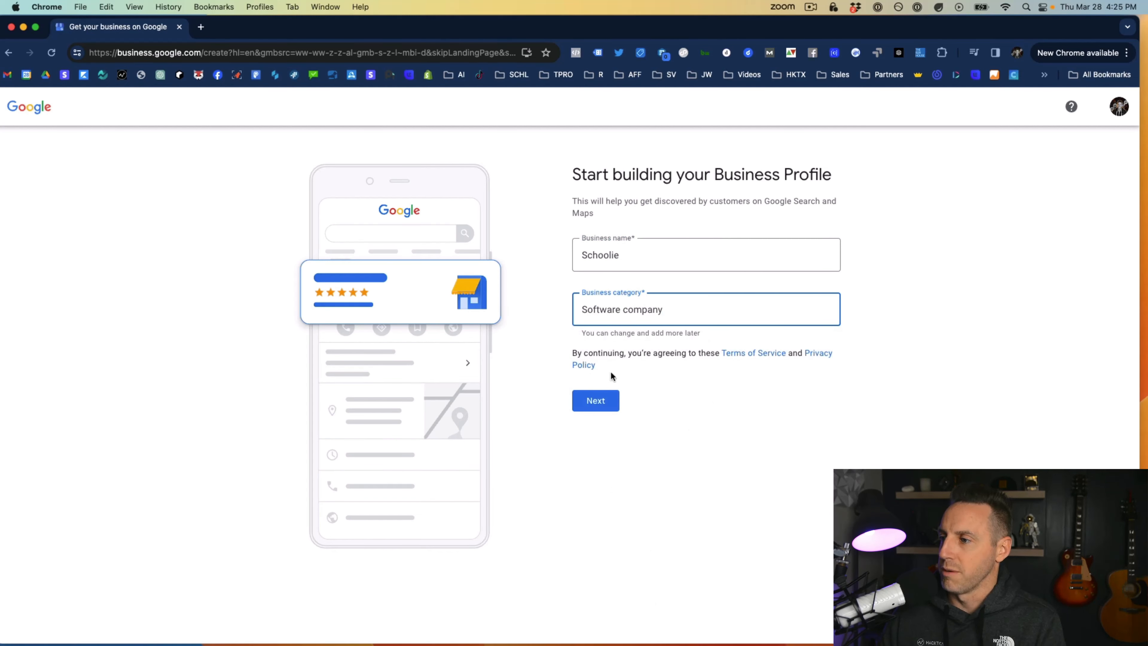
{"action": "left_click_drag", "start_coordinate": [662, 309], "coordinate": [581, 309]}
{"action": "type", "text": "e"}
{"action": "key", "text": "BackSpace"}
{"action": "type", "text": "scho"}
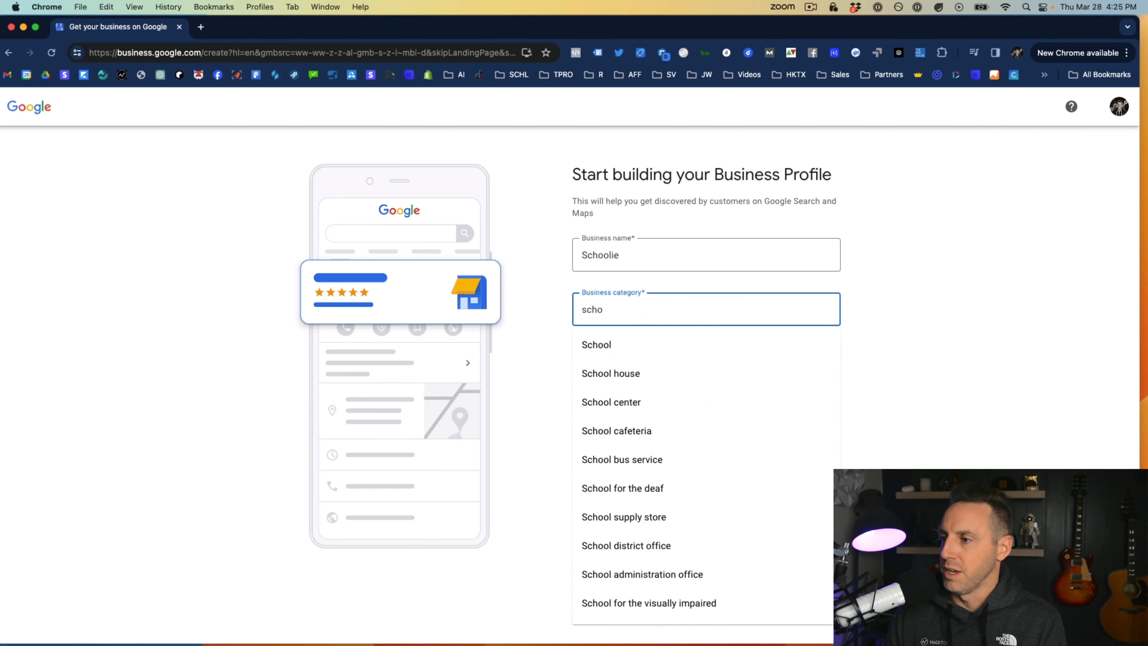
{"action": "key", "text": "BackSpace"}
{"action": "key", "text": "BackSpace"}
{"action": "key", "text": "BackSpace"}
{"action": "key", "text": "BackSpace"}
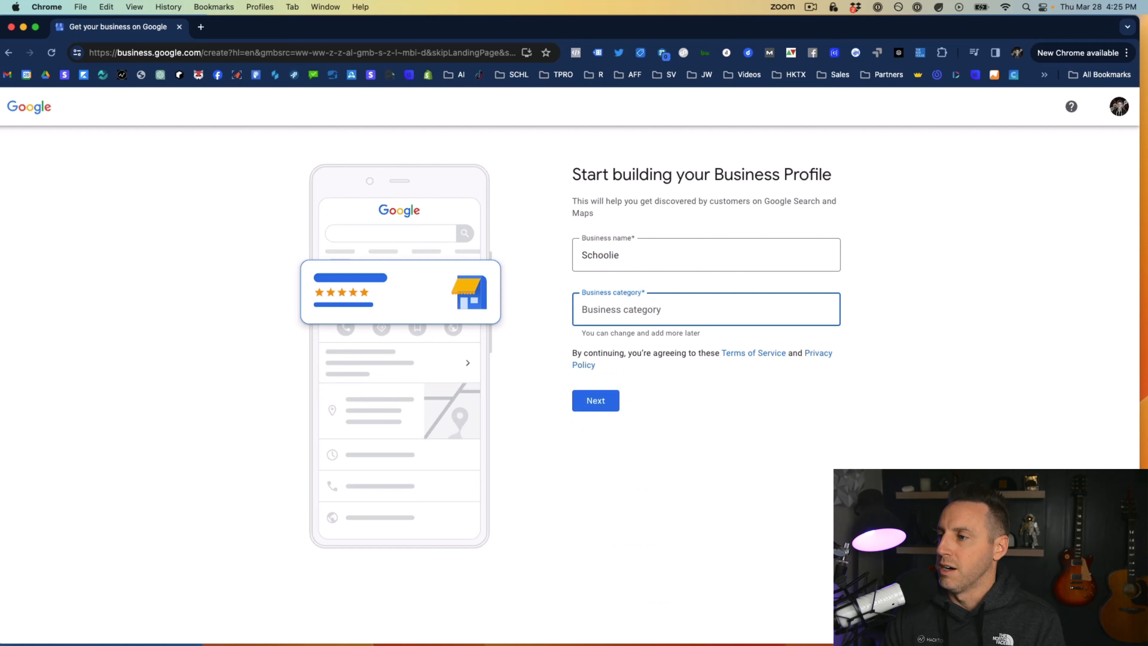
{"action": "type", "text": "Sof"}
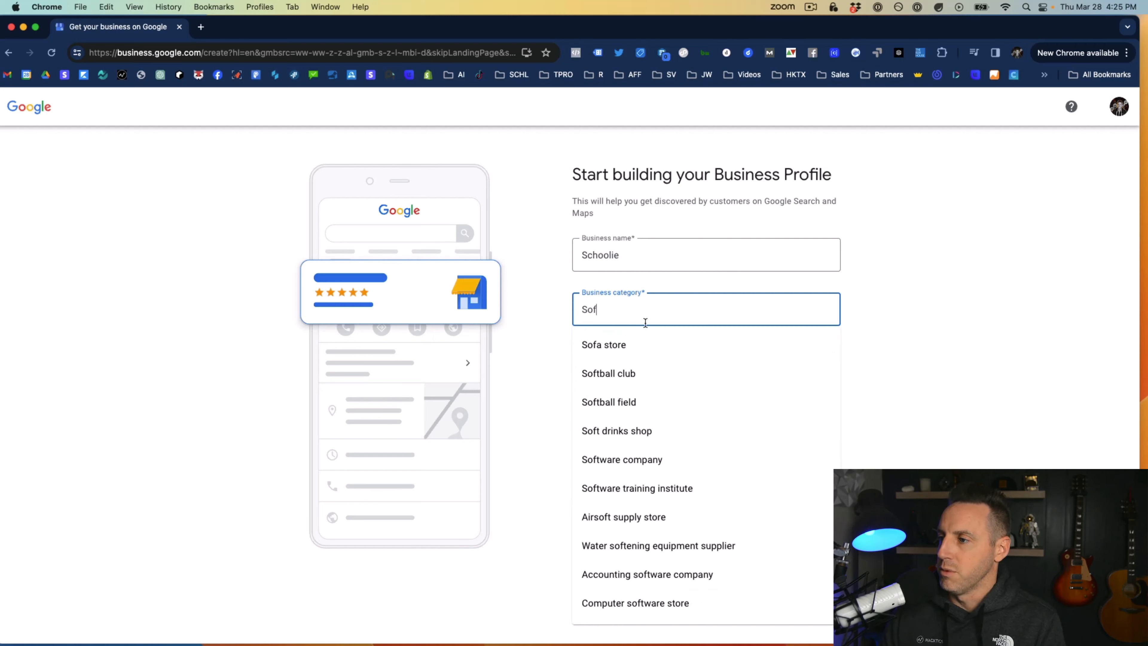
{"action": "type", "text": "tware"}
{"action": "left_click", "coordinate": [643, 345]}
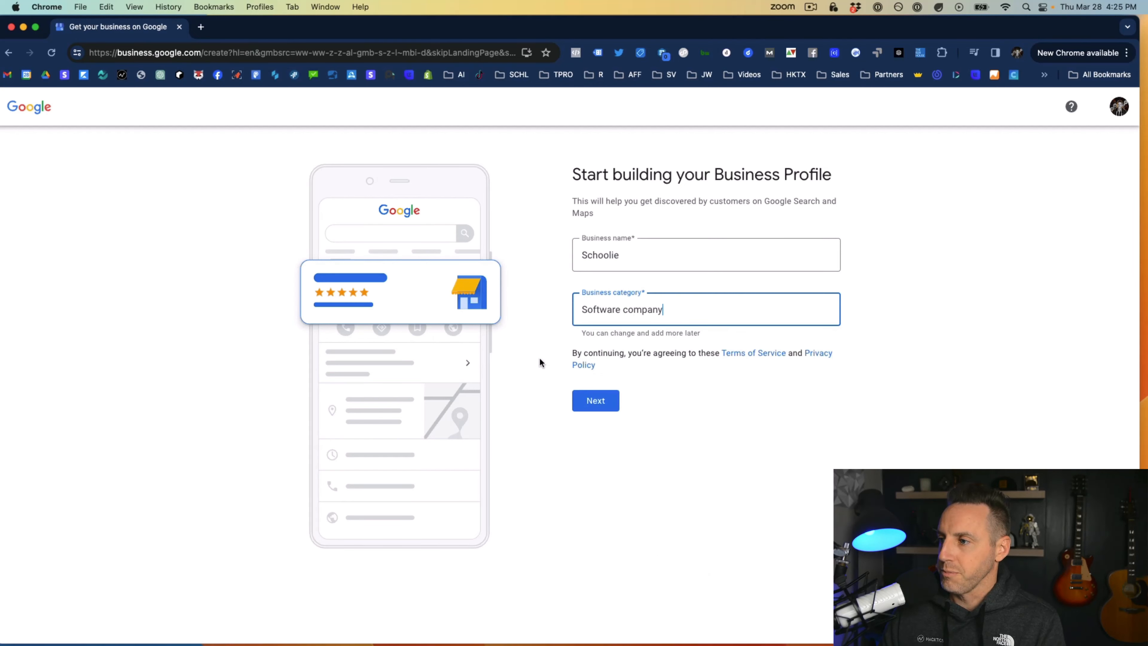
Continue past the name and category, and answer No to adding a location customers can visit
{"action": "left_click", "coordinate": [596, 400]}
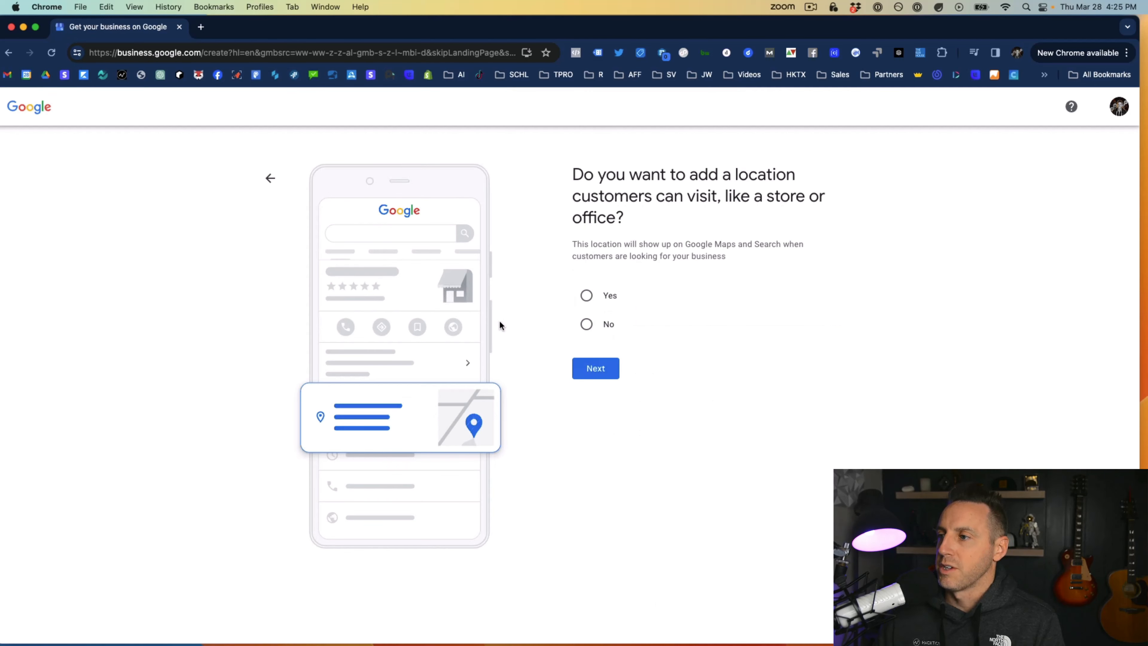
{"action": "left_click", "coordinate": [588, 325]}
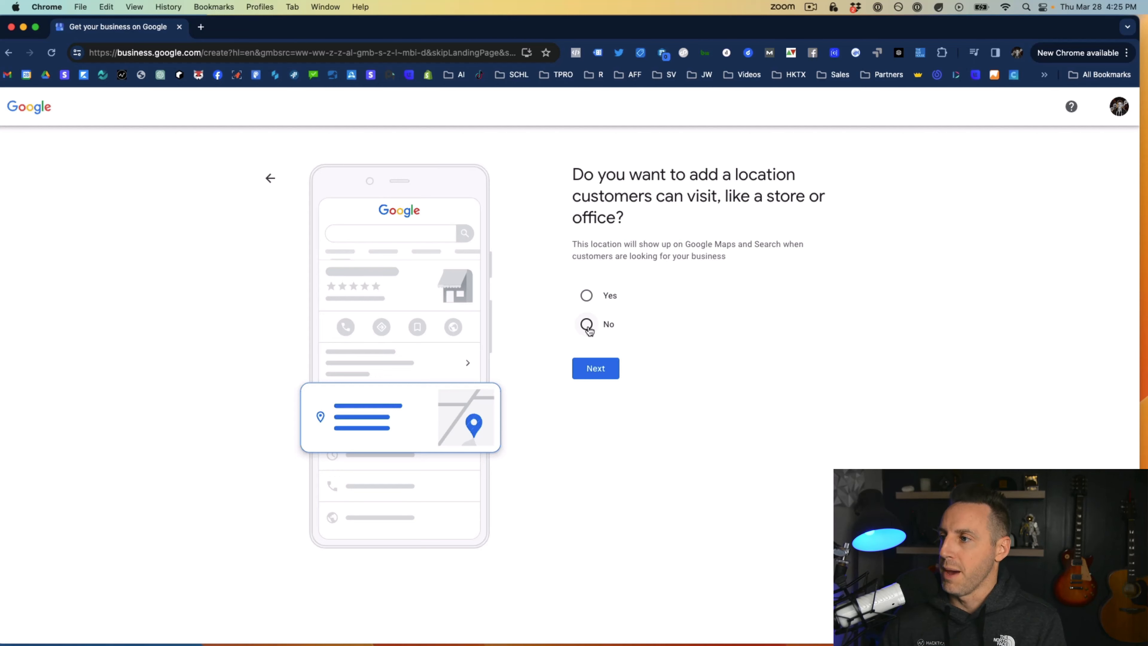
{"action": "left_click", "coordinate": [596, 368]}
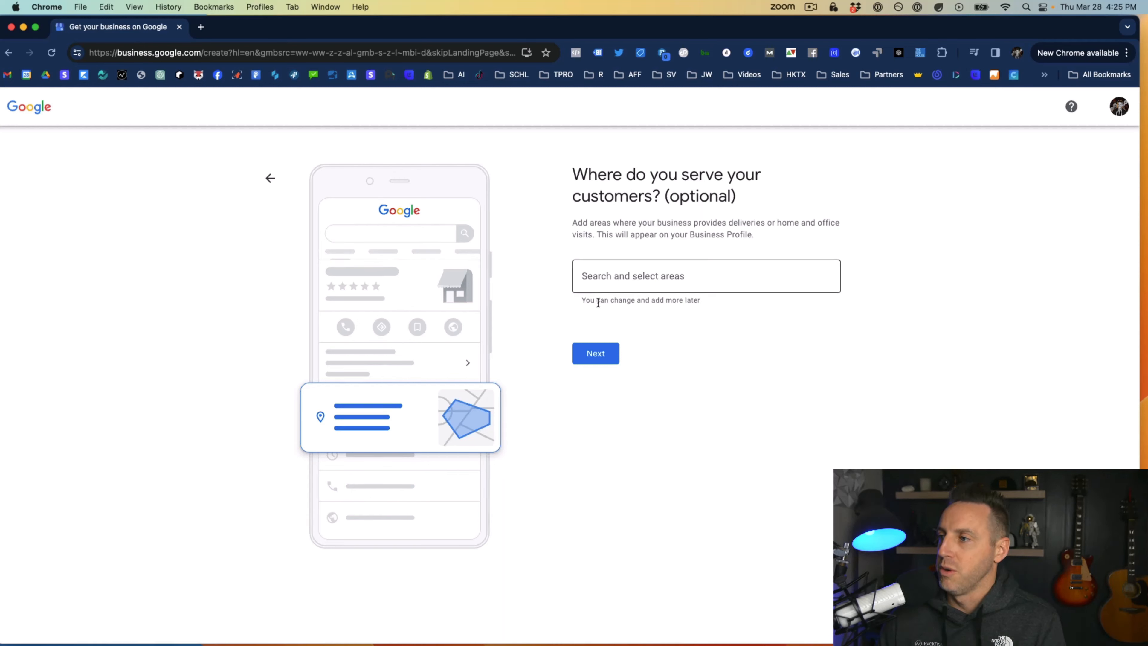
Skip the optional service areas and accept United States as the region the business is based in
{"action": "left_click", "coordinate": [637, 274]}
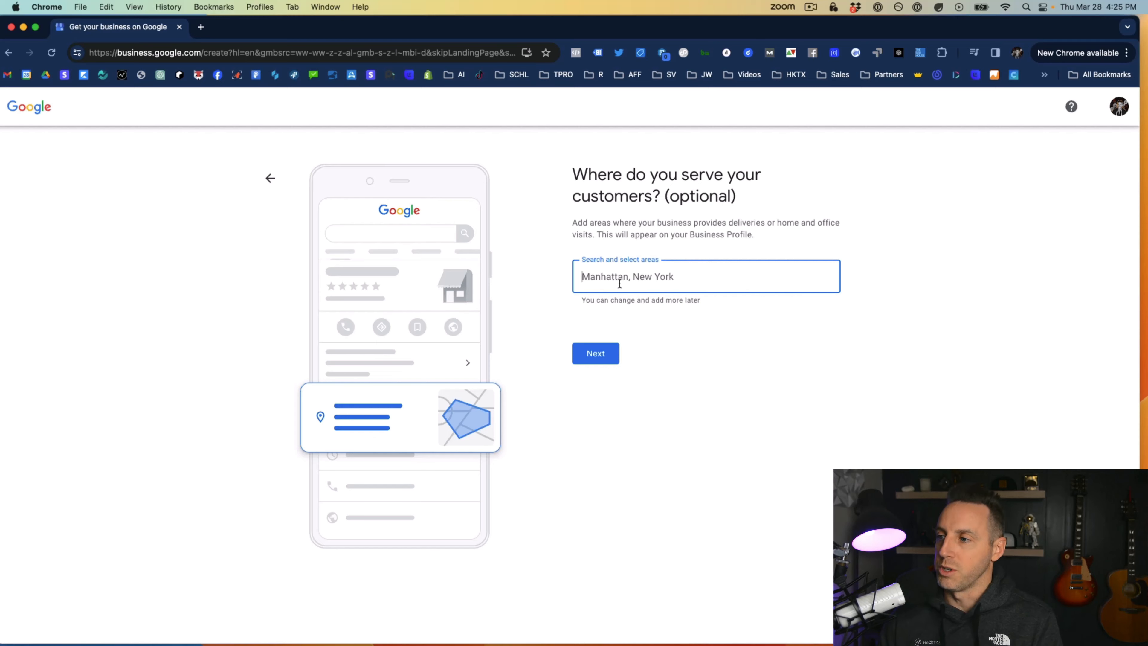
{"action": "left_click", "coordinate": [679, 340]}
{"action": "left_click", "coordinate": [607, 357]}
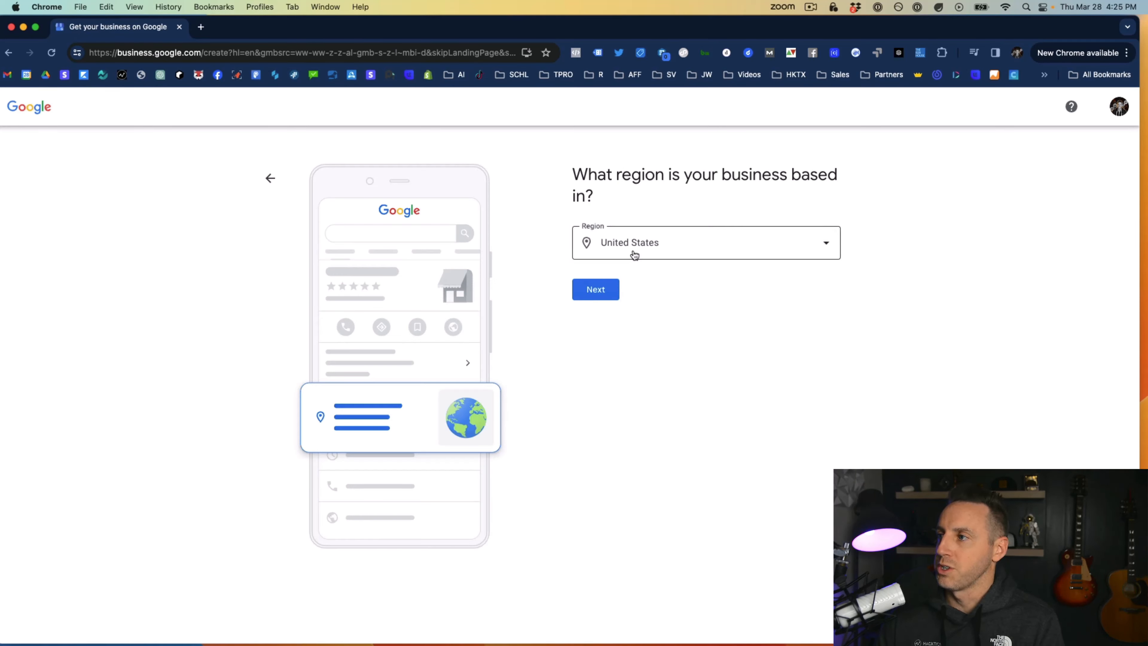
{"action": "left_click", "coordinate": [595, 296]}
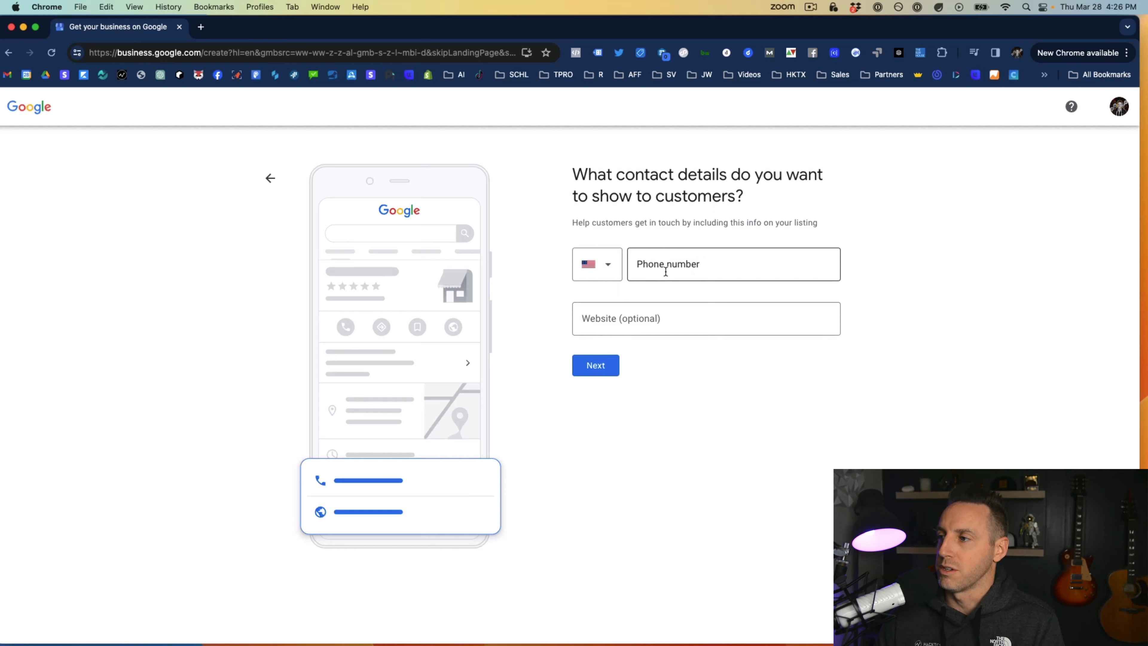
Enter Schoolie.io as the website in the contact details, leave the phone number blank, and continue
{"action": "left_click", "coordinate": [631, 319]}
{"action": "type", "text": "Schoolie.io"}
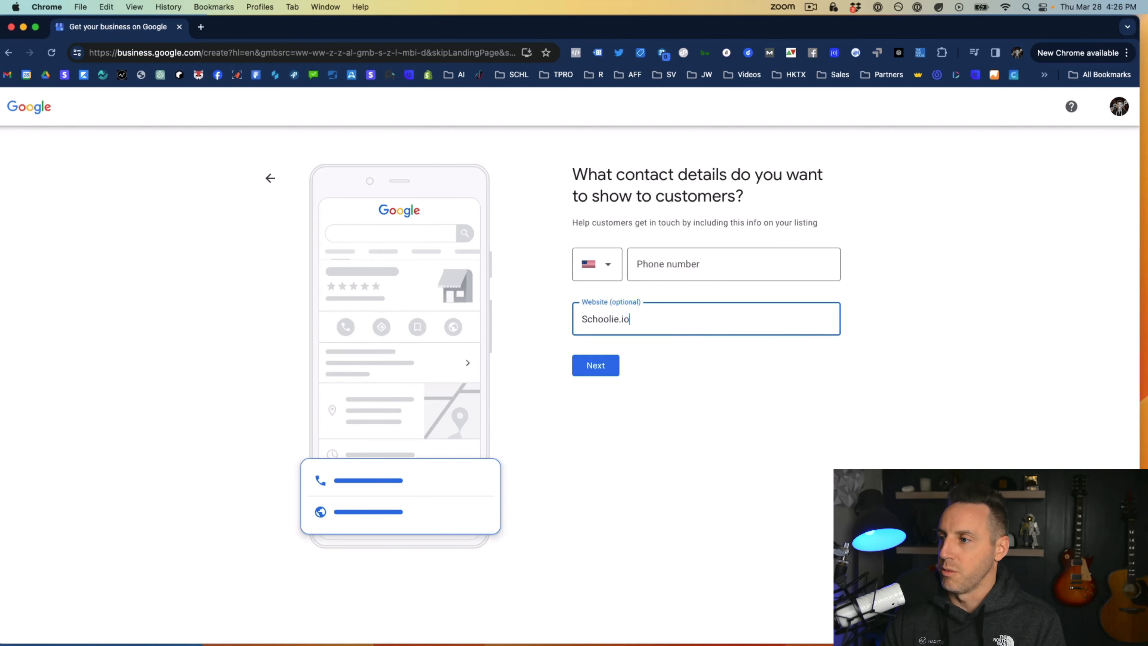
{"action": "left_click", "coordinate": [596, 367]}
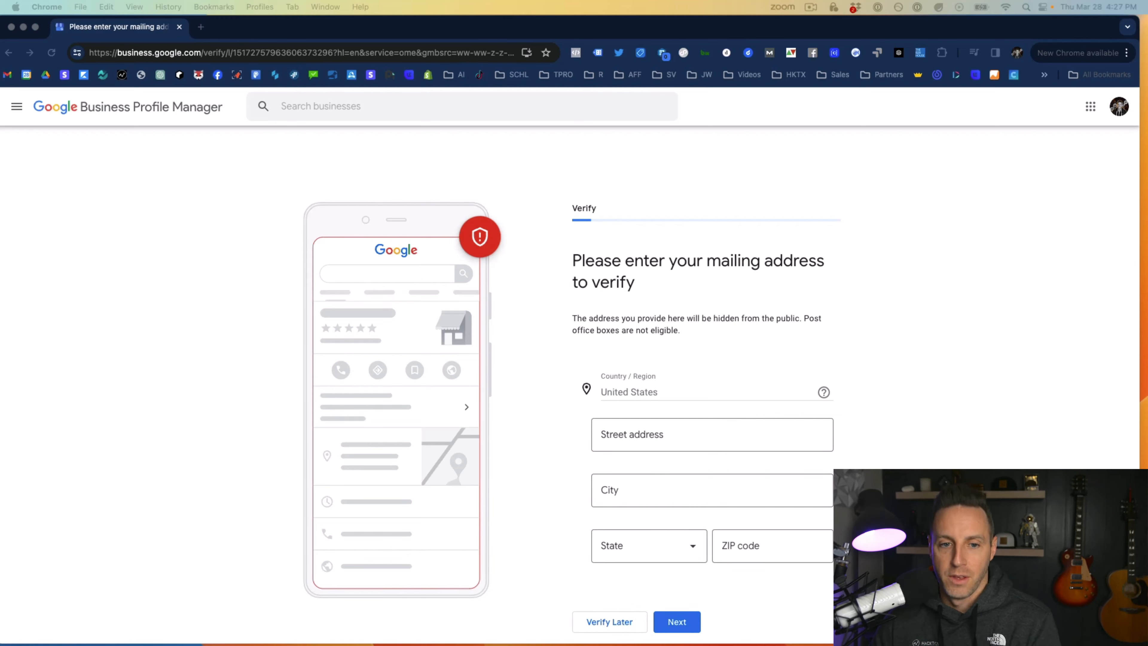
Fill in the street address and a second address line in the mailing address verification form
{"action": "left_click", "coordinate": [633, 429]}
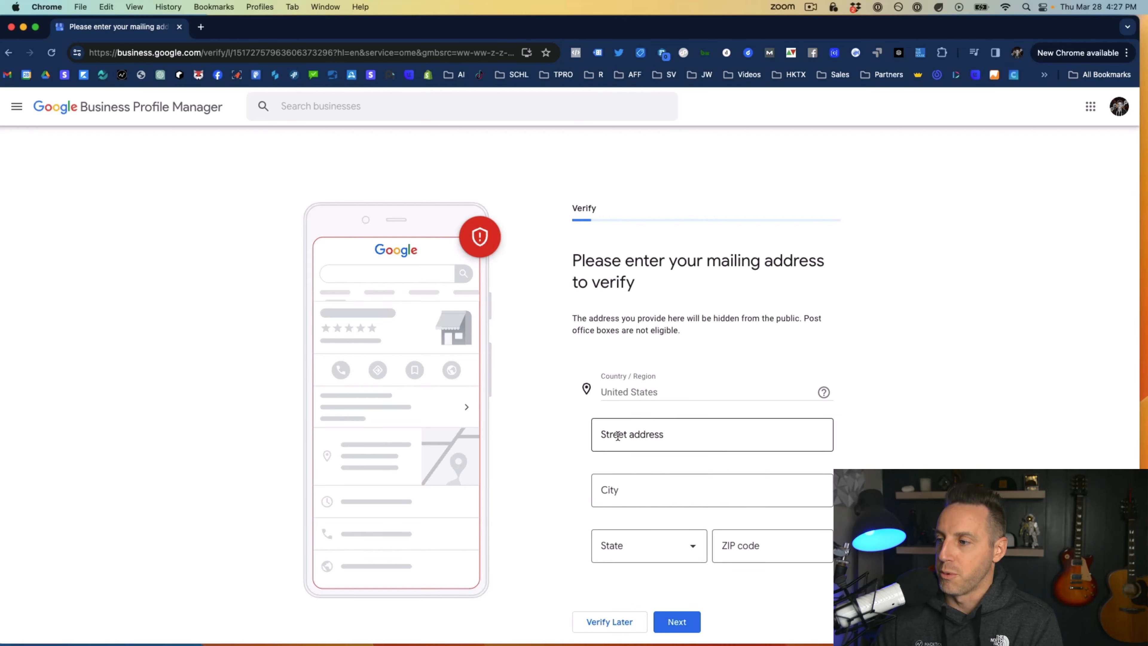
{"action": "left_click", "coordinate": [618, 435]}
{"action": "type", "text": "954 Ave Ponce de Leon"}
{"action": "left_click", "coordinate": [560, 447]}
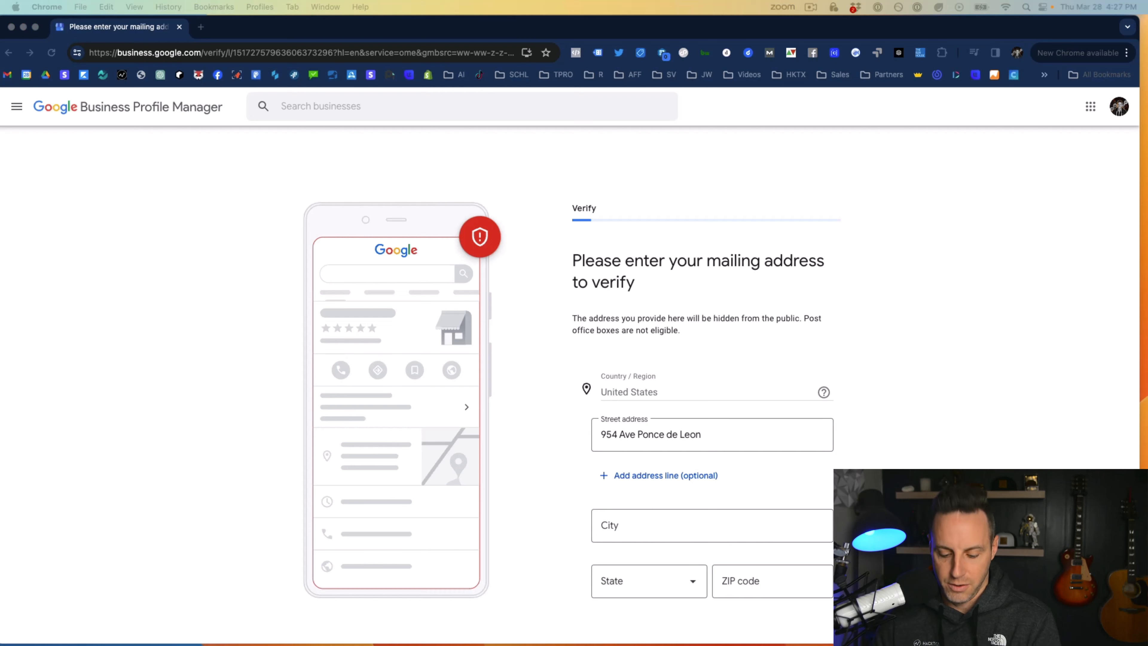
{"action": "left_click", "coordinate": [624, 475]}
{"action": "type", "text": "Suite 205 PMB 10360"}
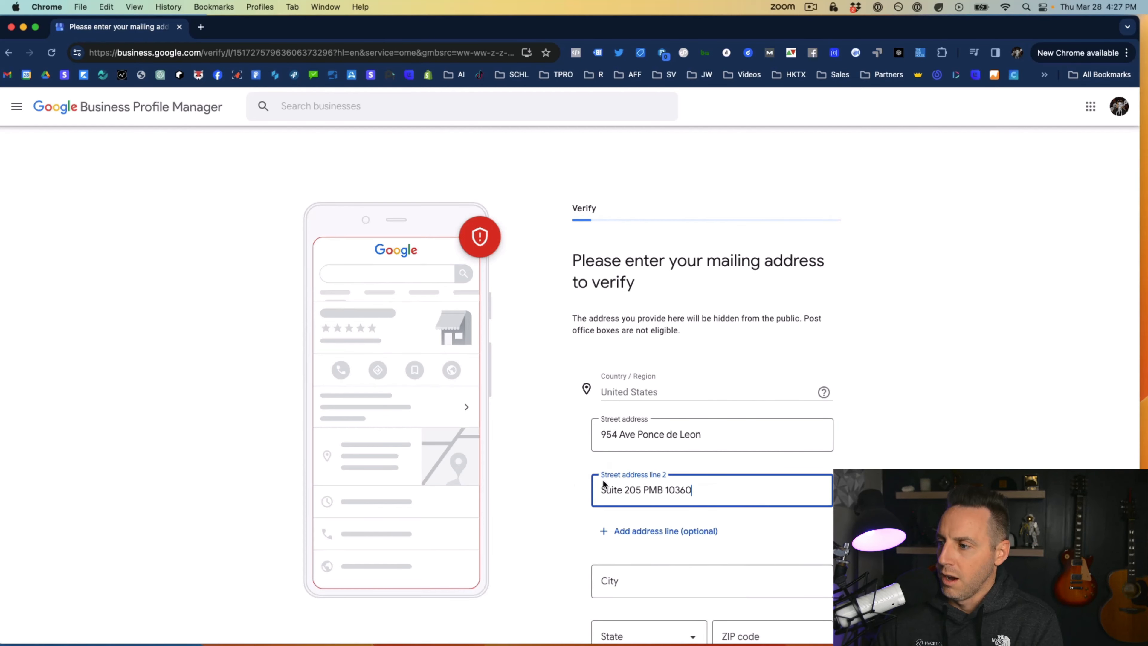
{"action": "left_click", "coordinate": [565, 471]}
{"action": "scroll", "coordinate": [383, 451], "scroll_direction": "down", "scroll_amount": 3}
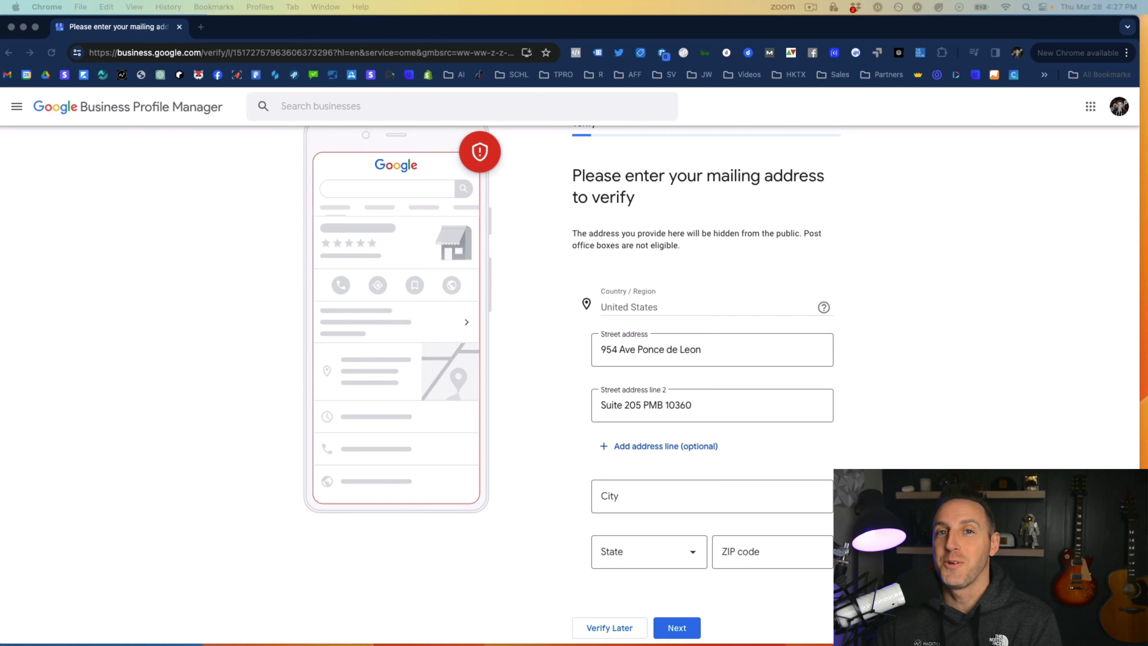
Enter the mailing address city, look through the state list, and close it without choosing a state
{"action": "left_click", "coordinate": [635, 504]}
{"action": "left_click", "coordinate": [636, 502]}
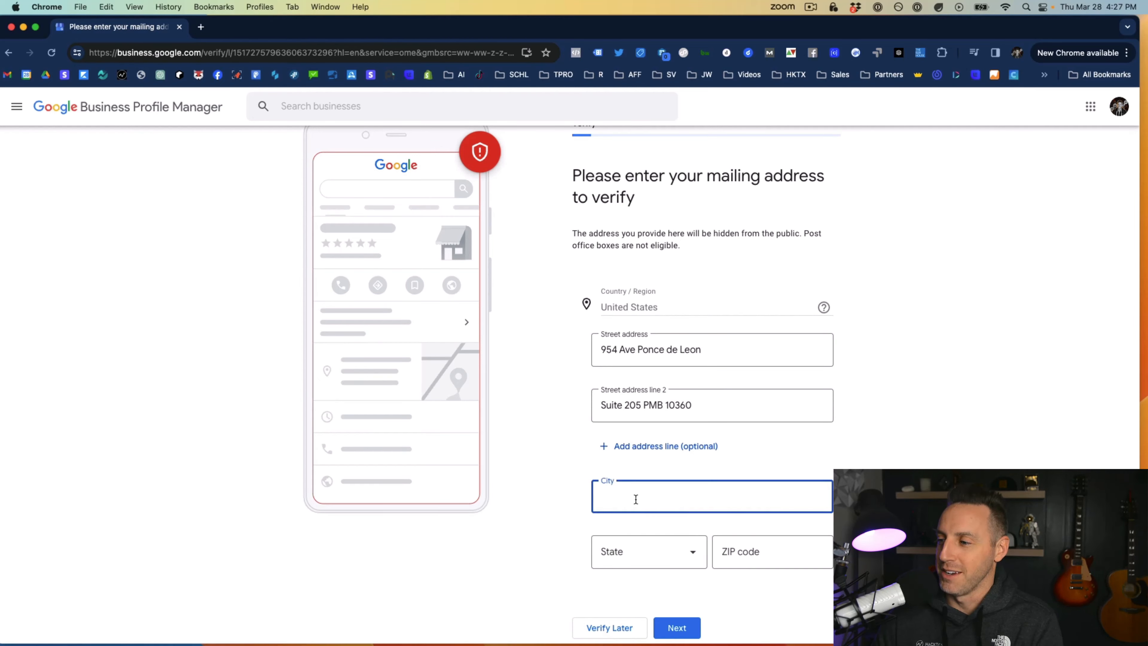
{"action": "type", "text": "San Juan"}
{"action": "left_click", "coordinate": [622, 556]}
{"action": "scroll", "coordinate": [643, 351], "scroll_direction": "down", "scroll_amount": 15}
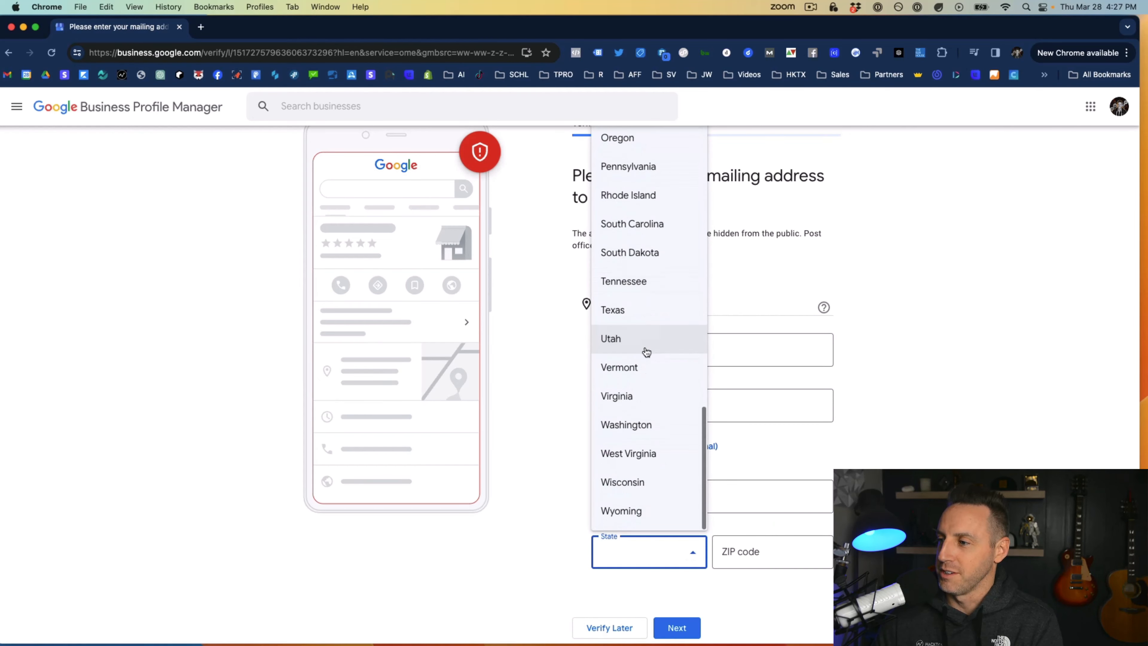
{"action": "scroll", "coordinate": [647, 364], "scroll_direction": "up", "scroll_amount": 1}
{"action": "scroll", "coordinate": [647, 365], "scroll_direction": "up", "scroll_amount": 5}
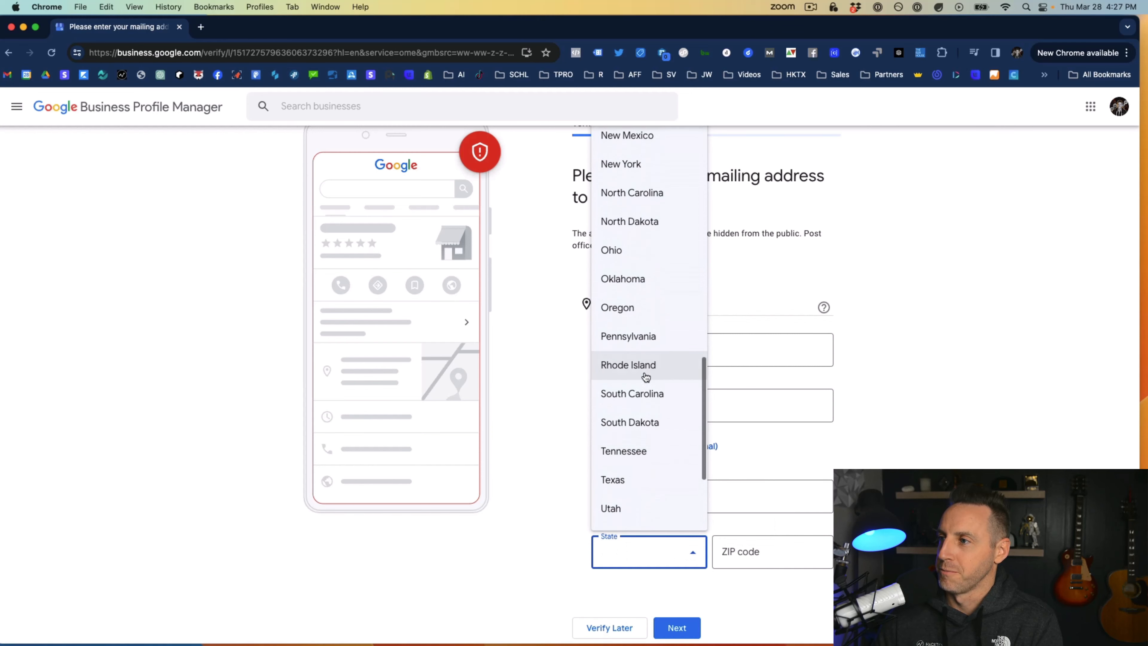
{"action": "scroll", "coordinate": [646, 376], "scroll_direction": "up", "scroll_amount": 3}
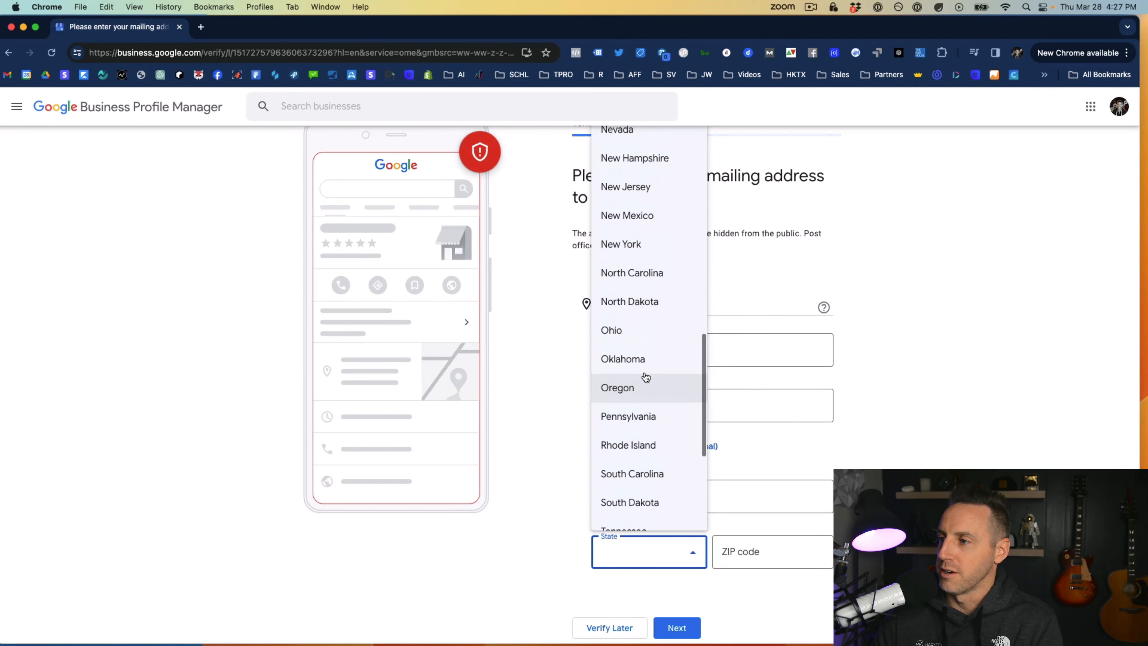
{"action": "scroll", "coordinate": [645, 377], "scroll_direction": "down", "scroll_amount": 2}
{"action": "left_click", "coordinate": [883, 402]}
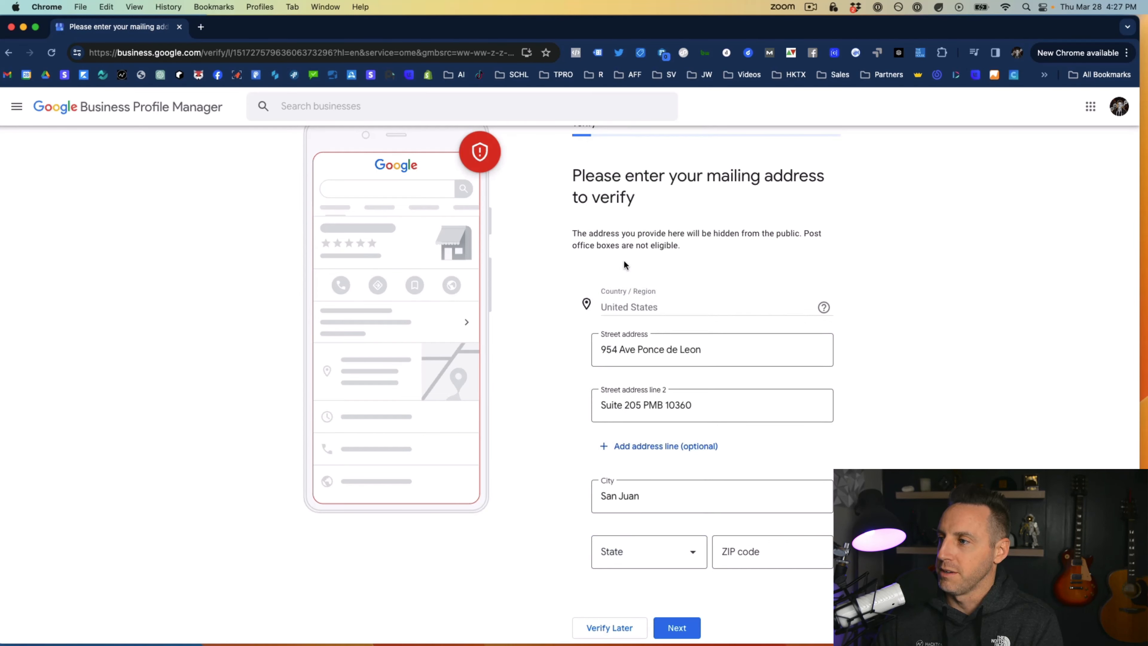
Leave the mailing address verification and go back to the profile creation form, entering Schoolie as the business name again
{"action": "left_click", "coordinate": [606, 627]}
{"action": "left_click", "coordinate": [8, 52]}
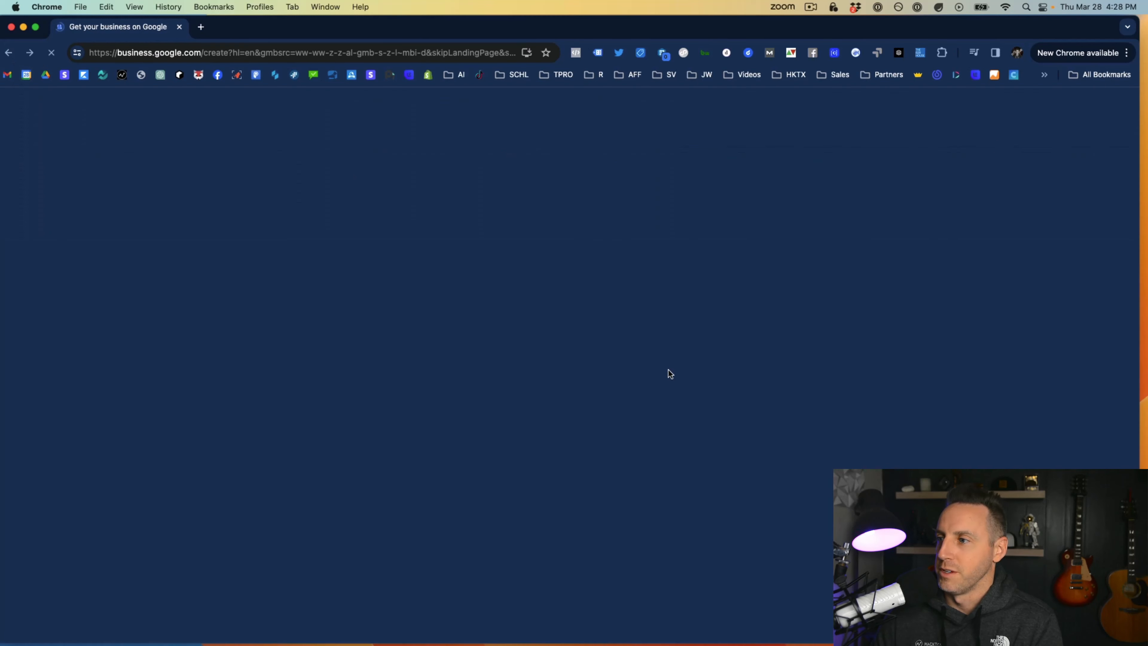
{"action": "left_click", "coordinate": [628, 255]}
{"action": "left_click", "coordinate": [659, 290]}
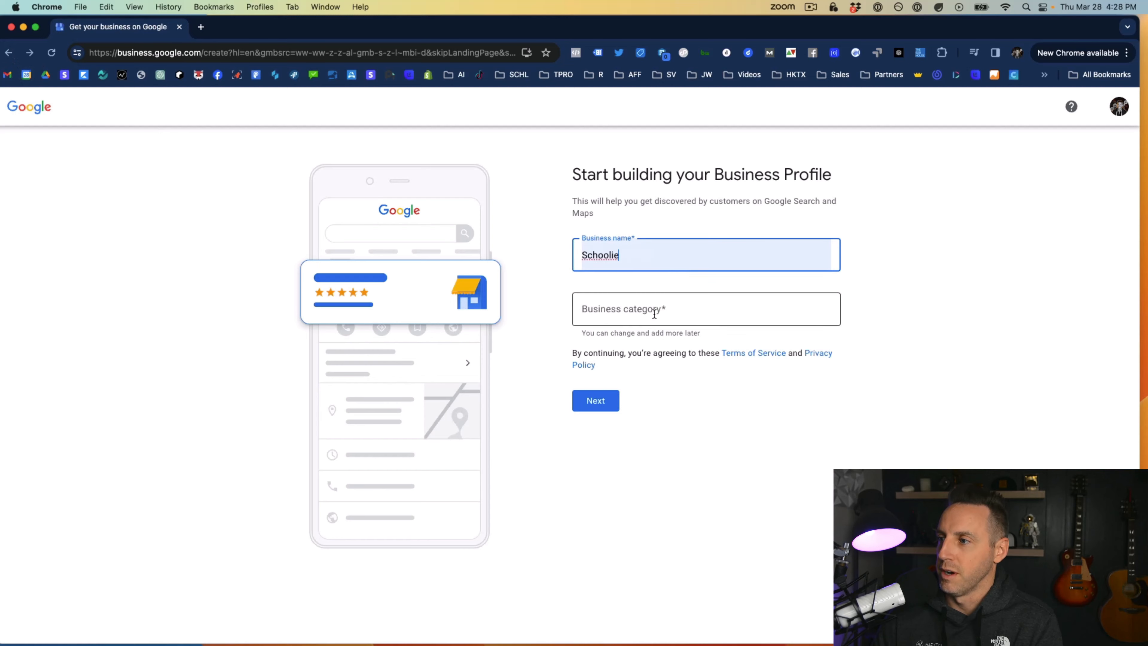
Choose Software company as the business category for Schoolie and continue to the location question
{"action": "left_click", "coordinate": [642, 314]}
{"action": "type", "text": "s"}
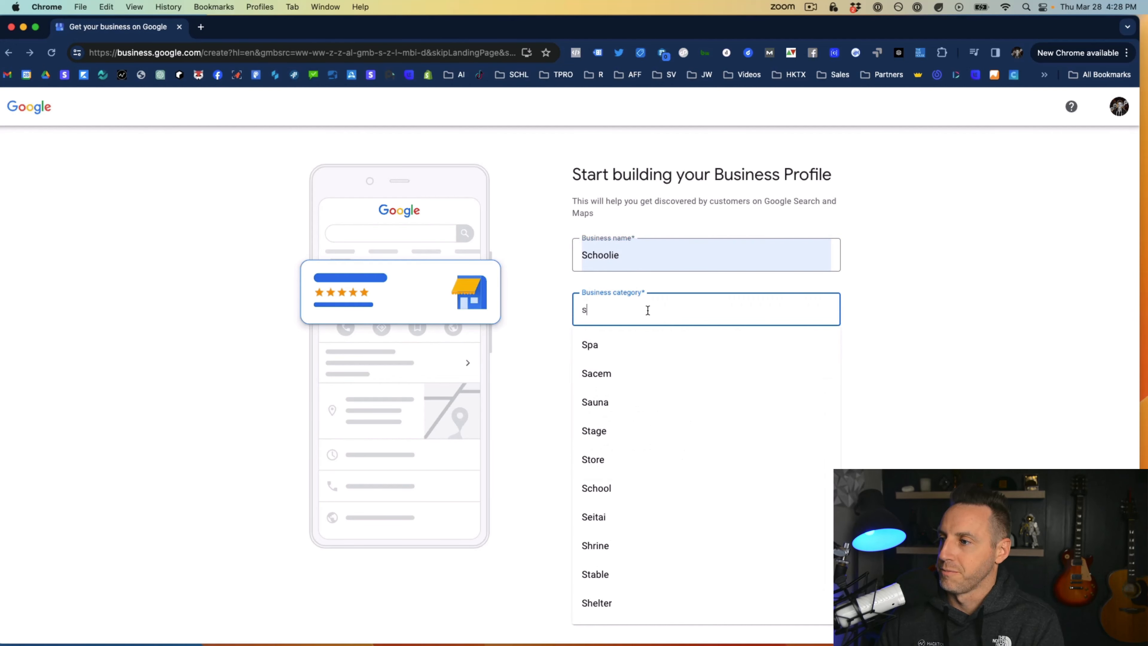
{"action": "type", "text": "oftwar"}
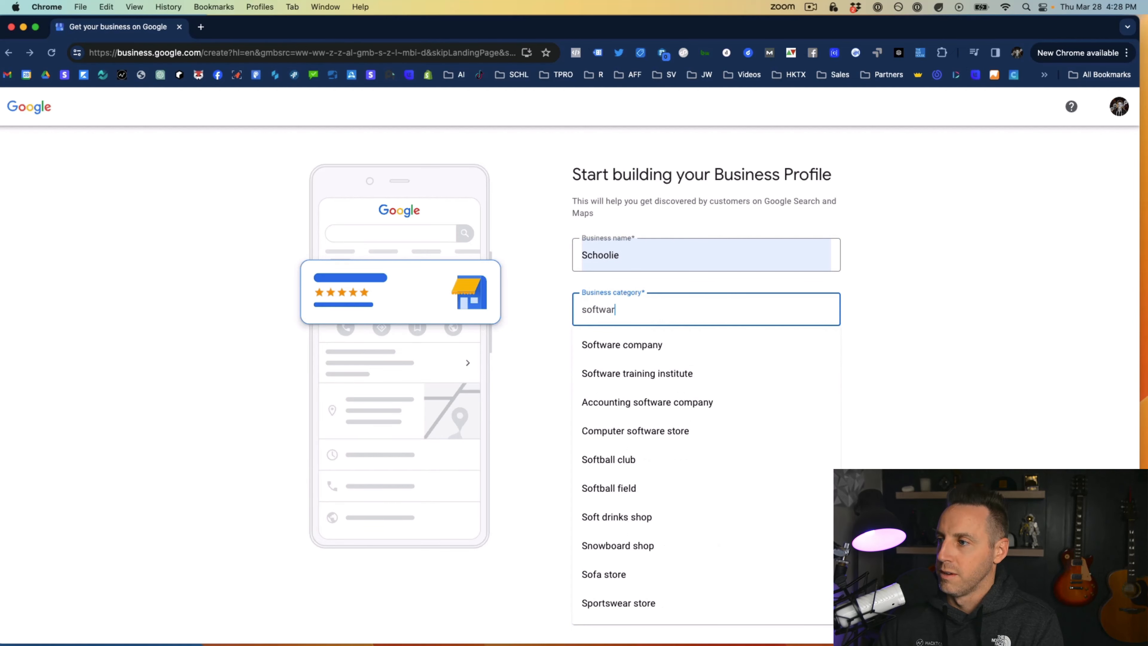
{"action": "type", "text": "e"}
{"action": "left_click", "coordinate": [605, 345]}
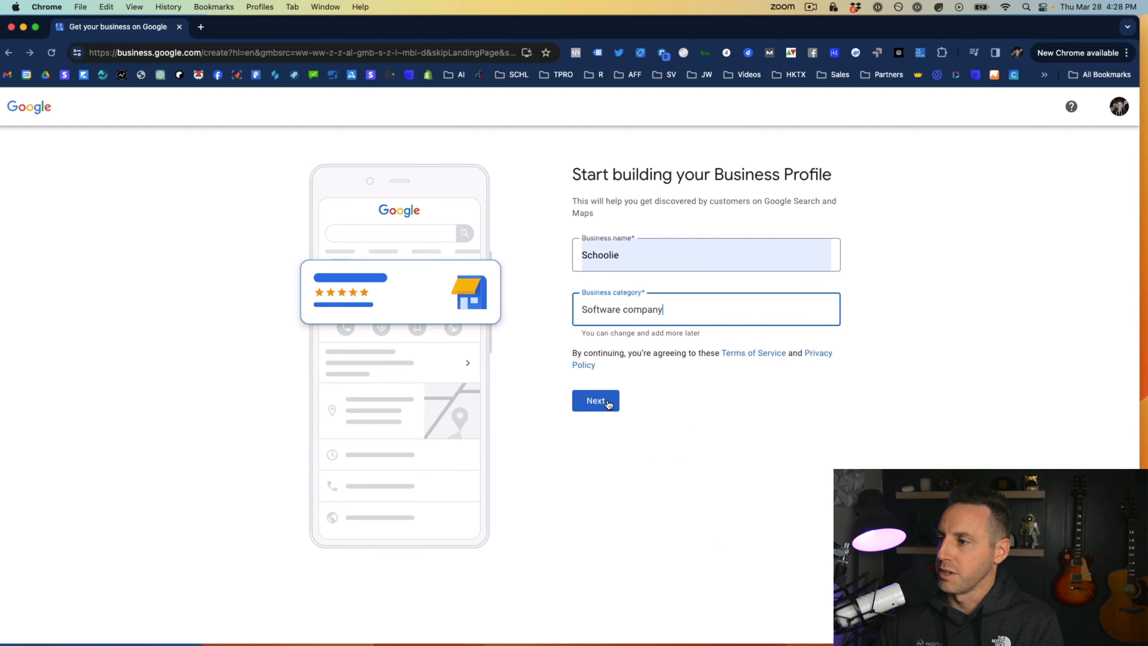
{"action": "left_click", "coordinate": [596, 400]}
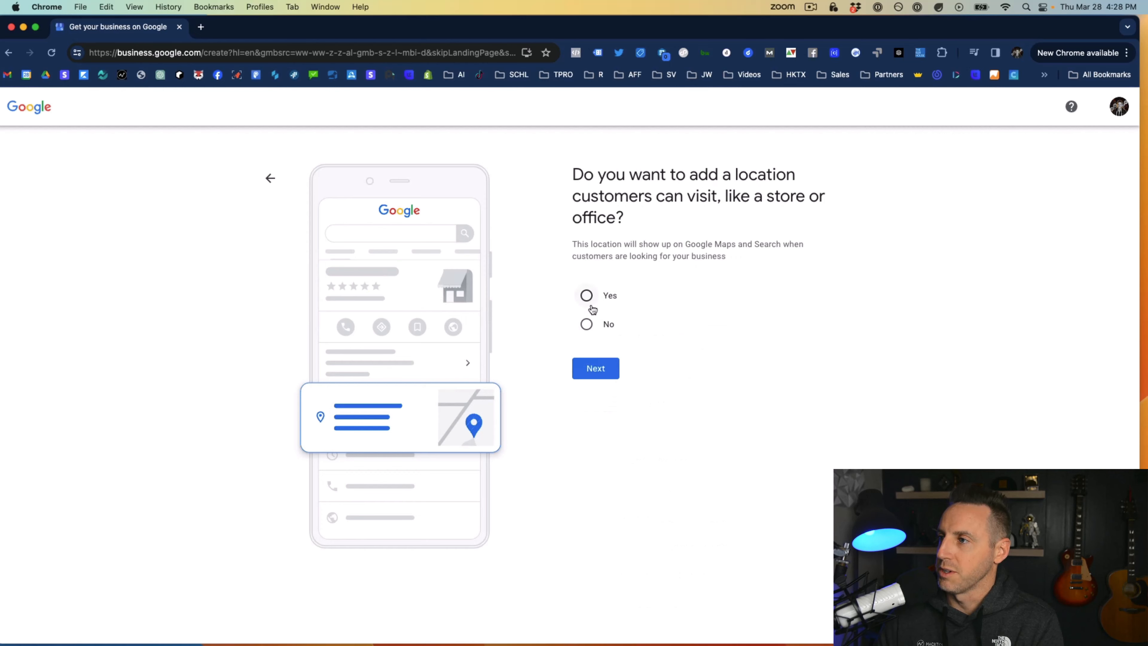
Answer No to a location customers can visit and skip the optional service areas to reach the region choice
{"action": "left_click", "coordinate": [586, 324]}
{"action": "left_click", "coordinate": [601, 365]}
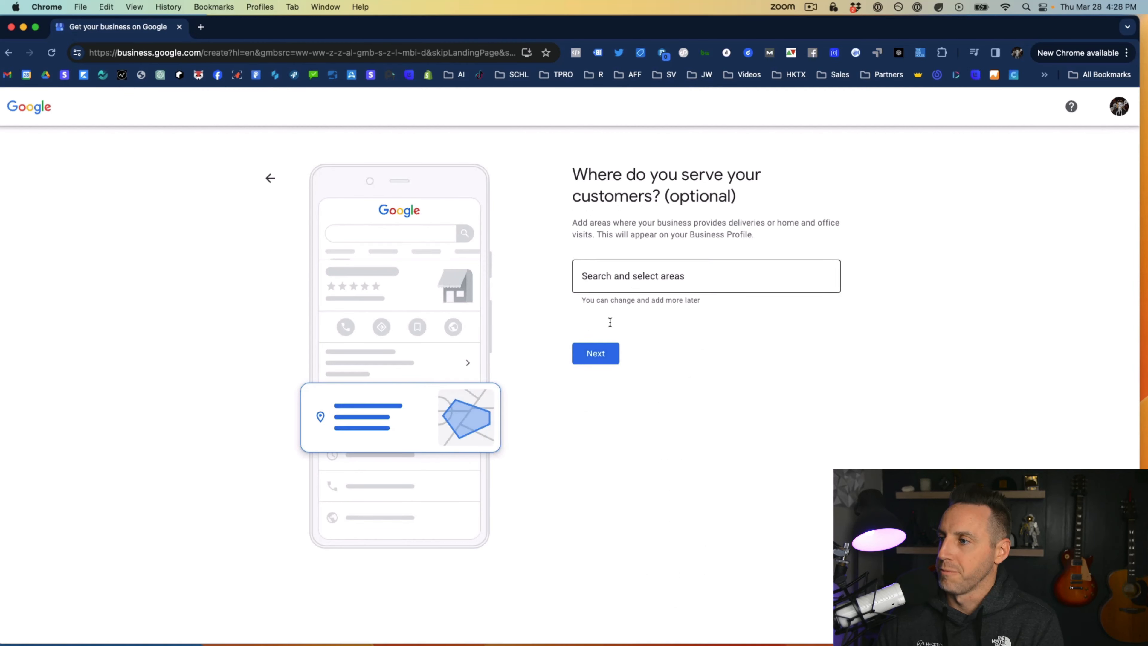
{"action": "left_click", "coordinate": [605, 352]}
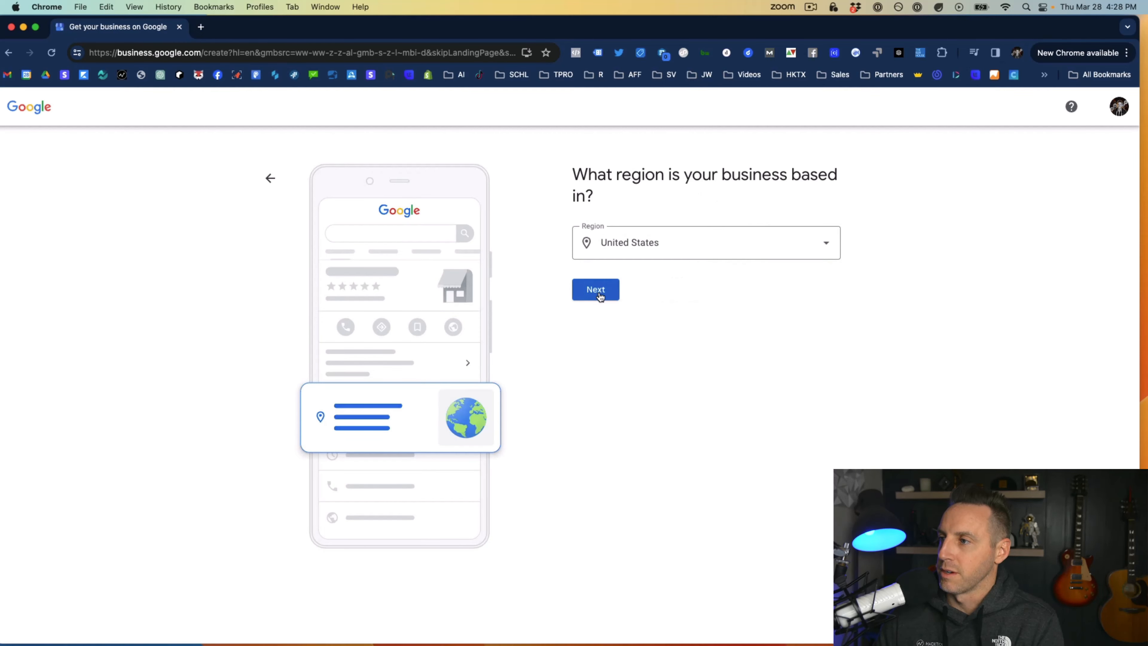
Change the business region to Puerto Rico and continue to the contact details
{"action": "left_click", "coordinate": [634, 253]}
{"action": "scroll", "coordinate": [650, 389], "scroll_direction": "up", "scroll_amount": 15}
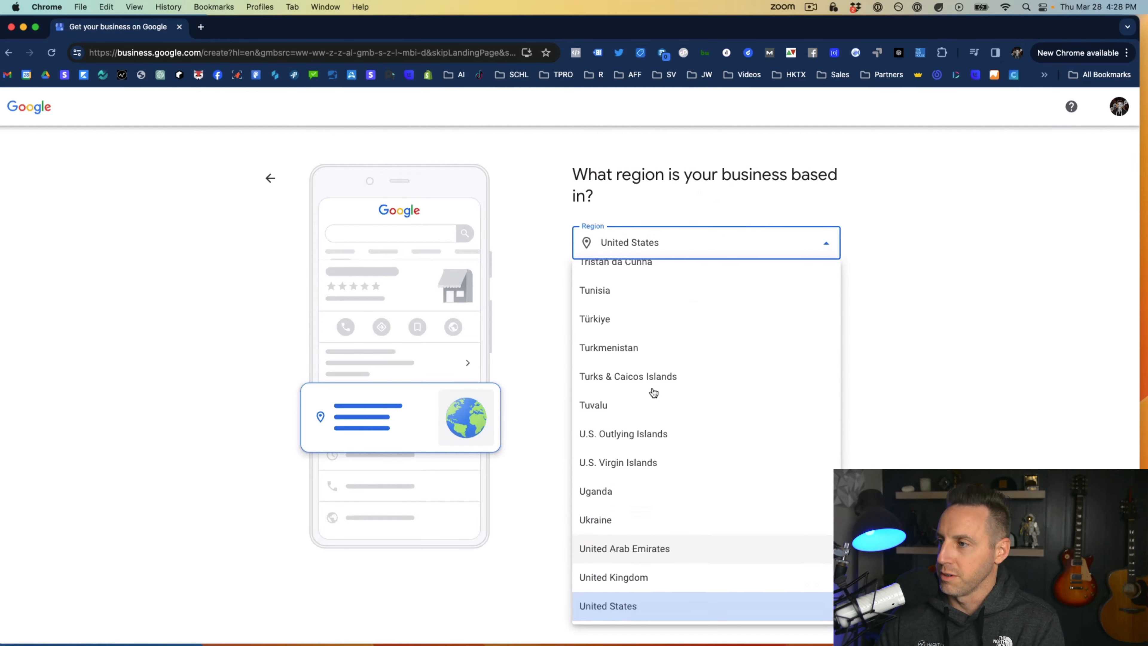
{"action": "left_click", "coordinate": [641, 452]}
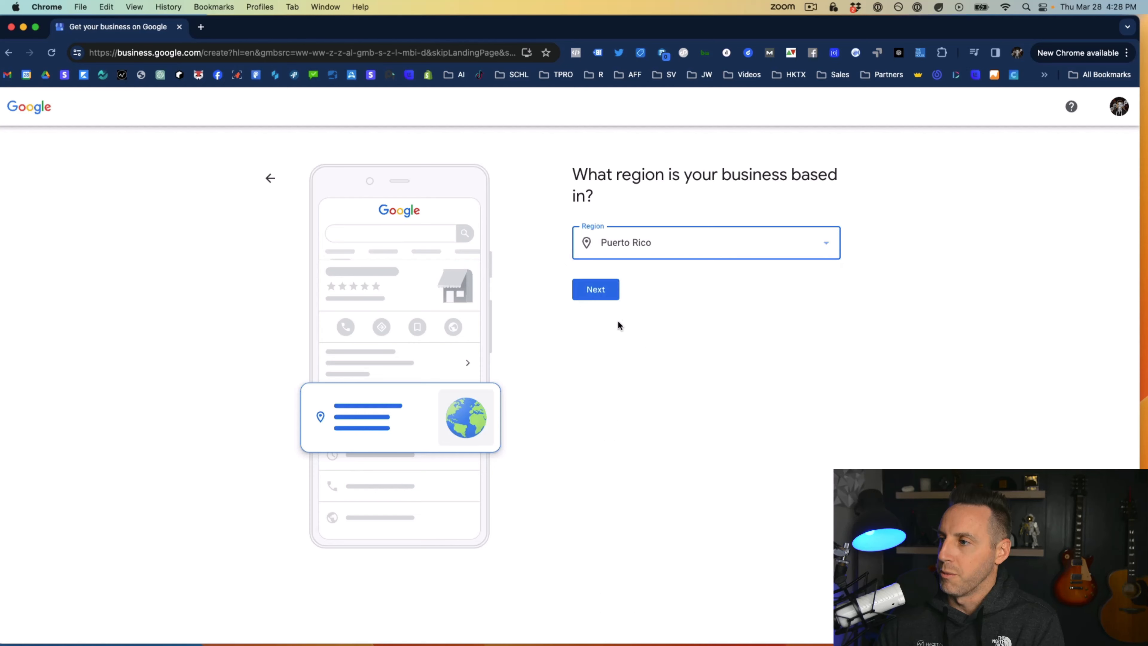
{"action": "left_click", "coordinate": [601, 293]}
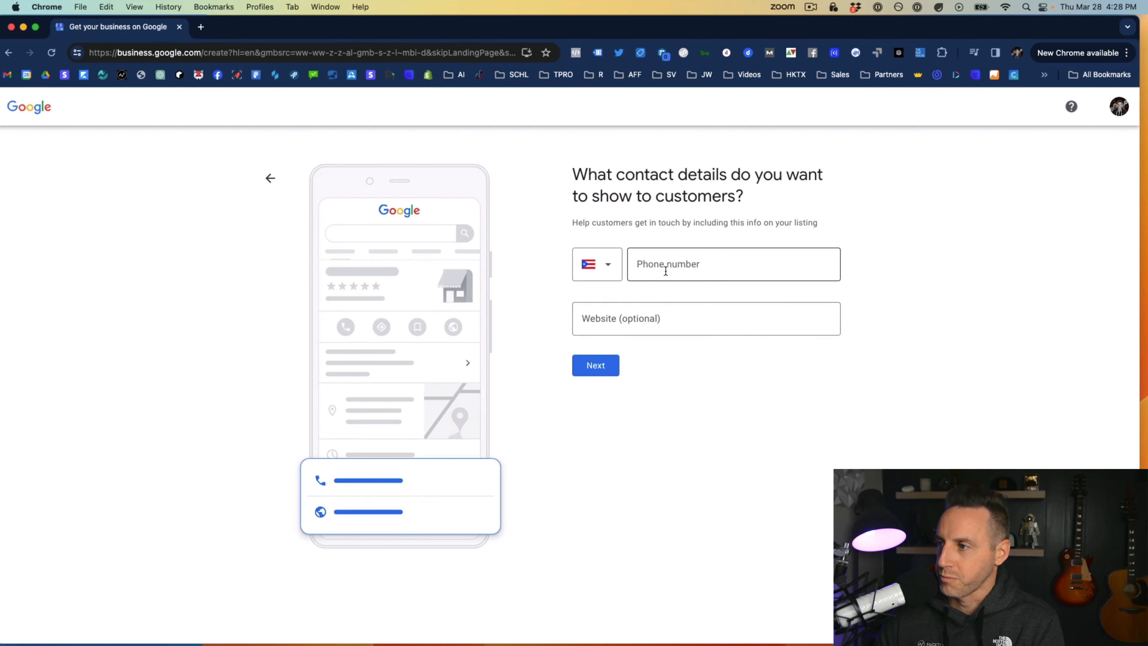
Enter Schoolie.io as the business website without a phone number and continue to the mailing address verification
{"action": "left_click", "coordinate": [650, 322]}
{"action": "type", "text": "Schooli"}
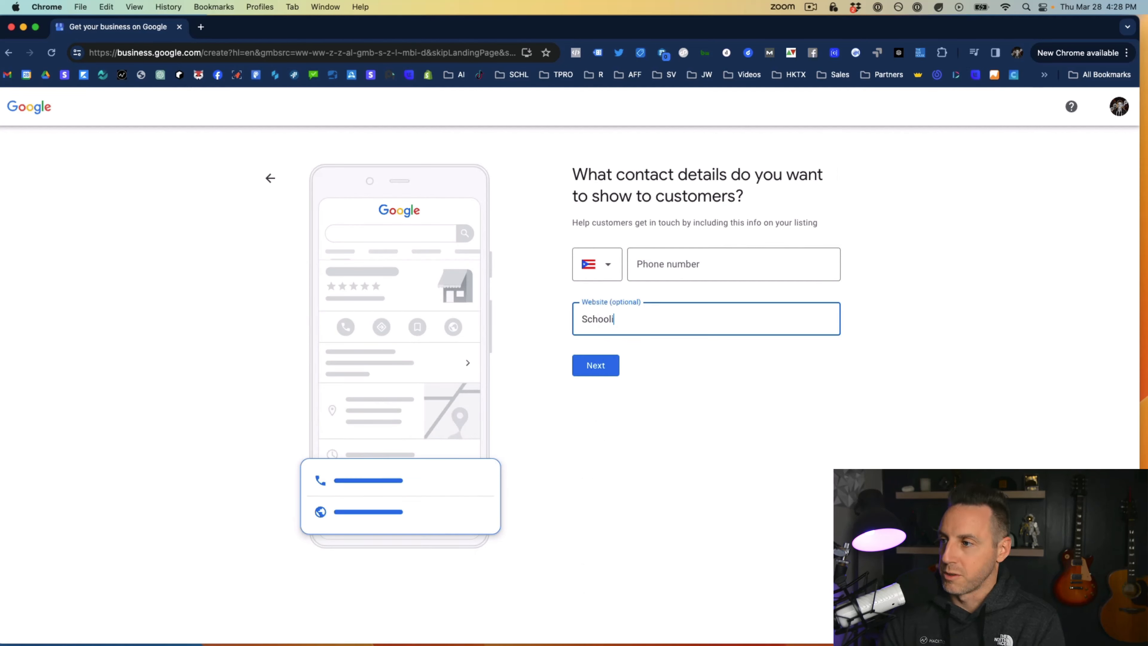
{"action": "type", "text": "e.io"}
{"action": "left_click", "coordinate": [614, 364]}
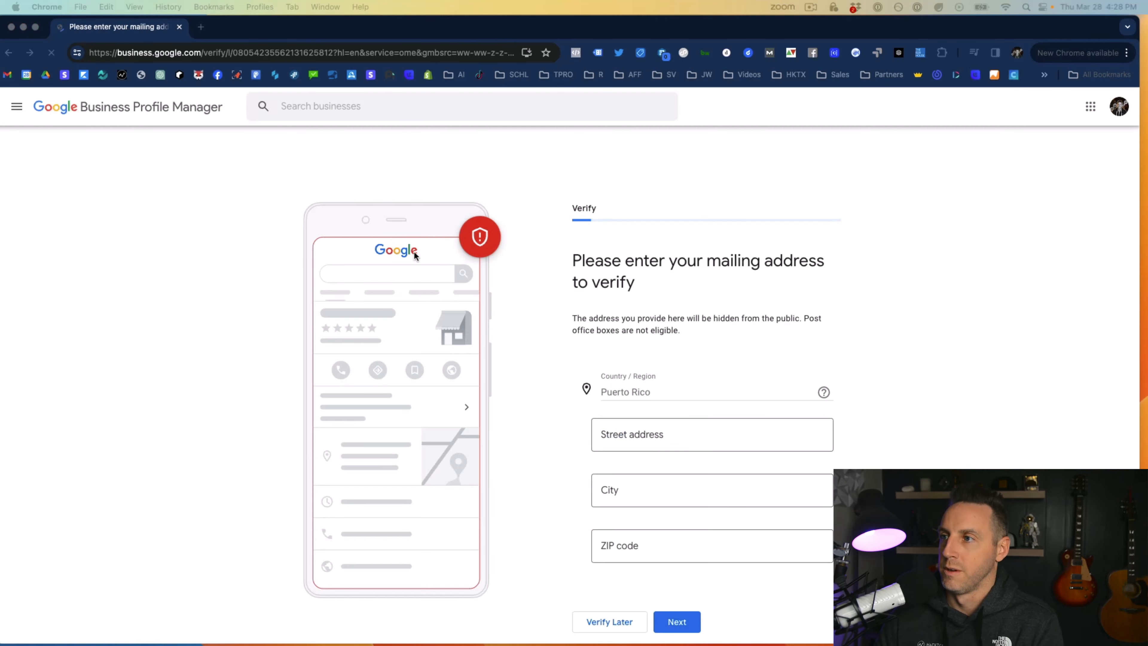
Paste the business's street address and the suite line into the mailing address form
{"action": "left_click", "coordinate": [633, 435]}
{"action": "type", "text": "954 Ave Ponce de Leon"}
{"action": "left_click", "coordinate": [628, 475]}
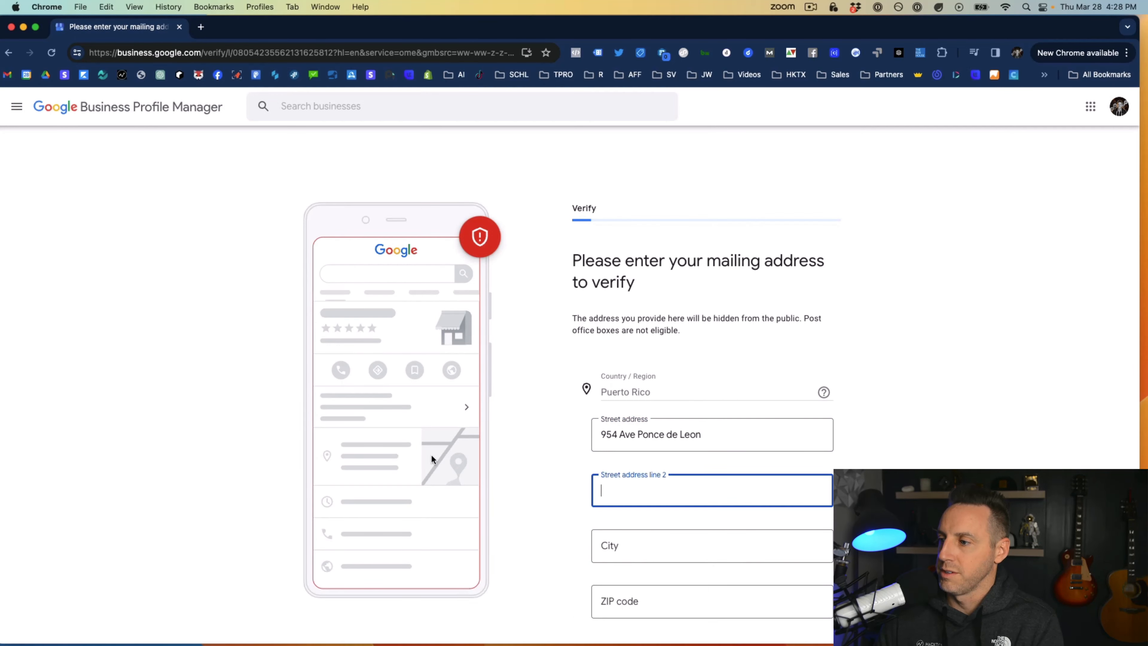
{"action": "key", "text": "super+Tab"}
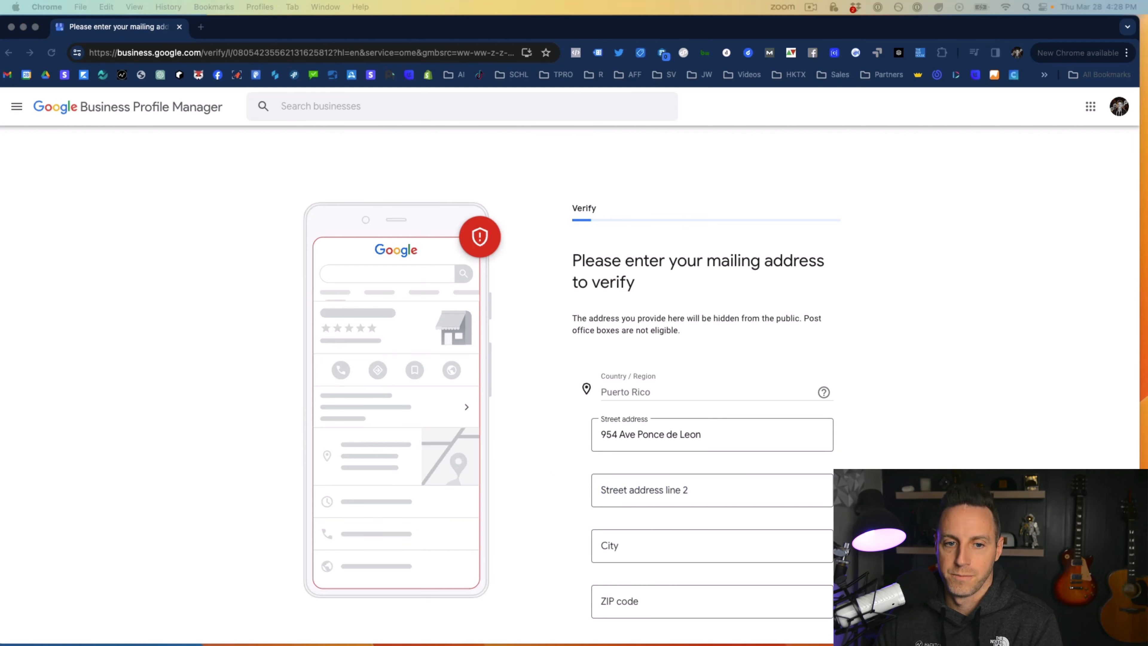
{"action": "left_click", "coordinate": [607, 499]}
{"action": "type", "text": "Suite 205 PMB 10360"}
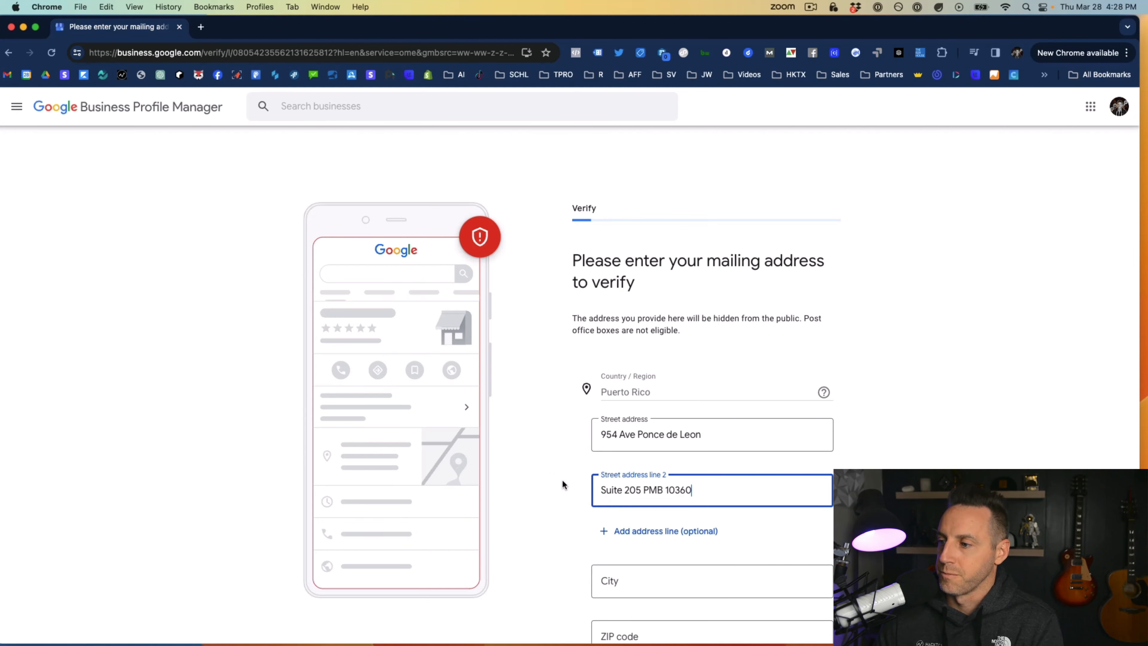
Enter the mailing address city and ZIP code, submit the address for verification, and continue to customizing the profile
{"action": "scroll", "coordinate": [533, 482], "scroll_direction": "down", "scroll_amount": 2}
{"action": "key", "text": "super+Tab"}
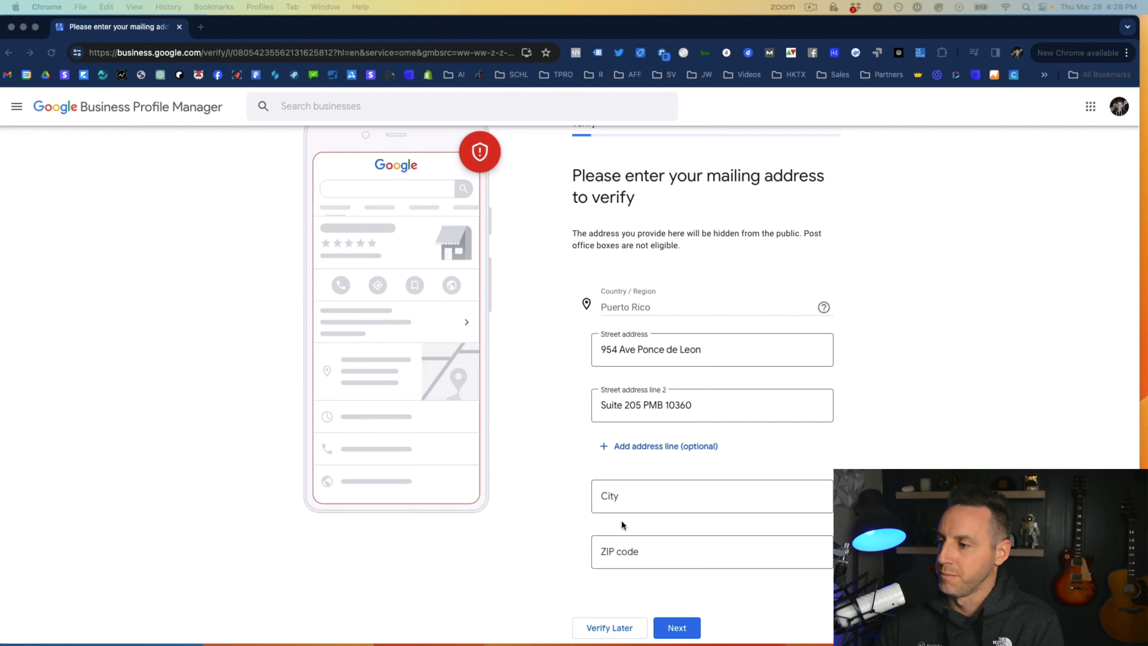
{"action": "left_click", "coordinate": [621, 500]}
{"action": "type", "text": "San Juan"}
{"action": "left_click", "coordinate": [623, 552]}
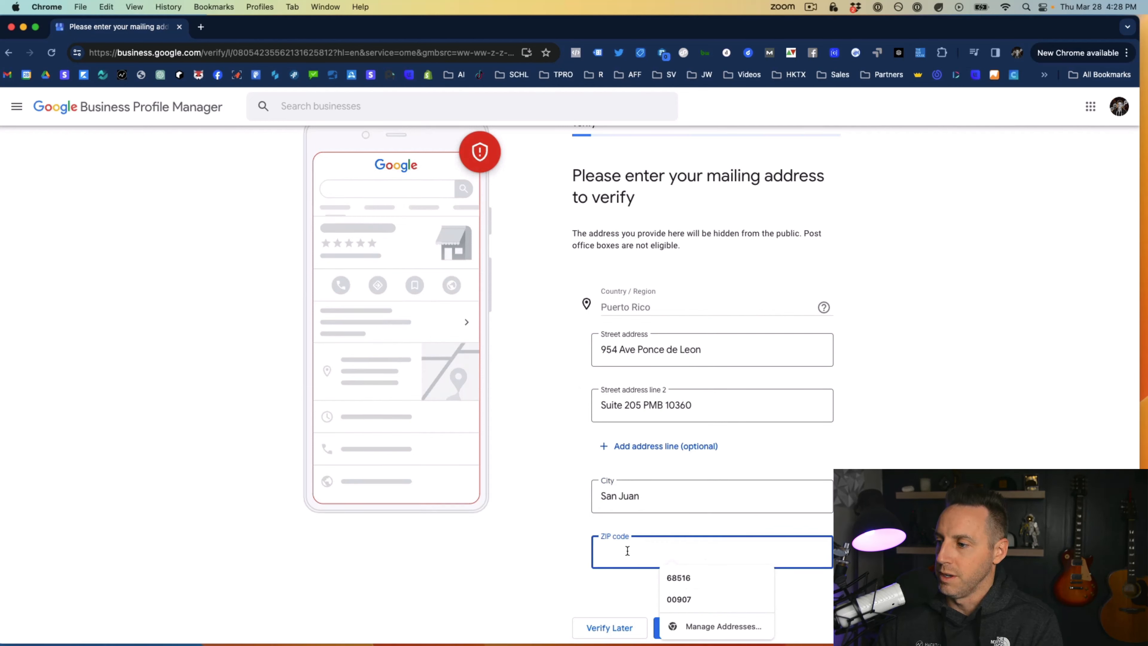
{"action": "type", "text": "0090"}
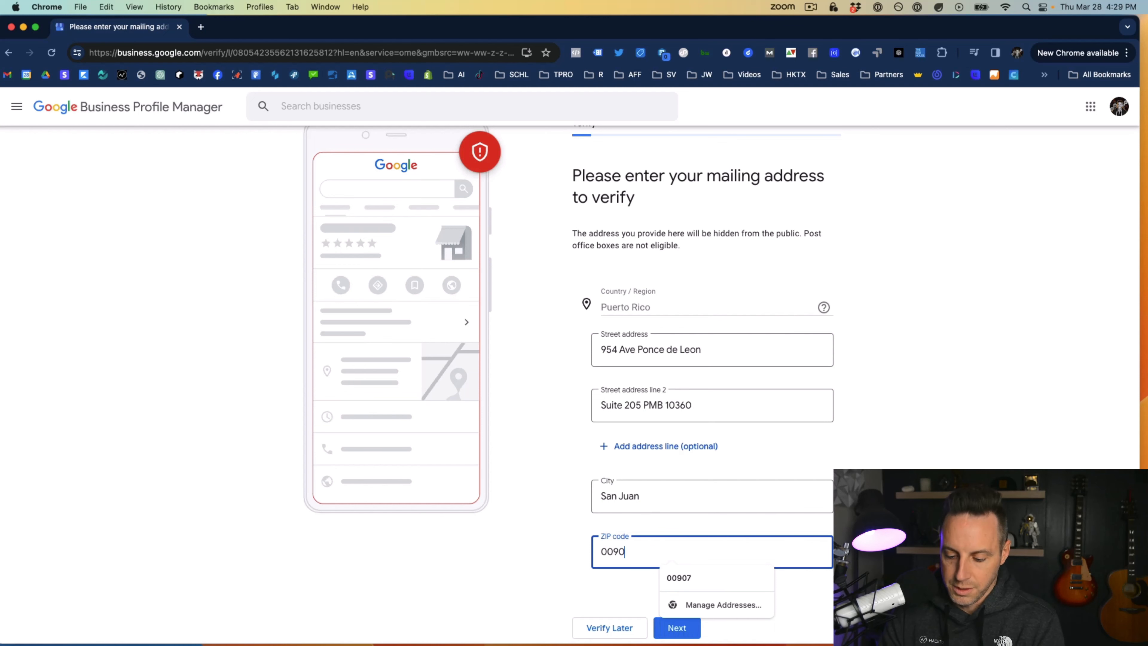
{"action": "type", "text": "7"}
{"action": "key", "text": "Return"}
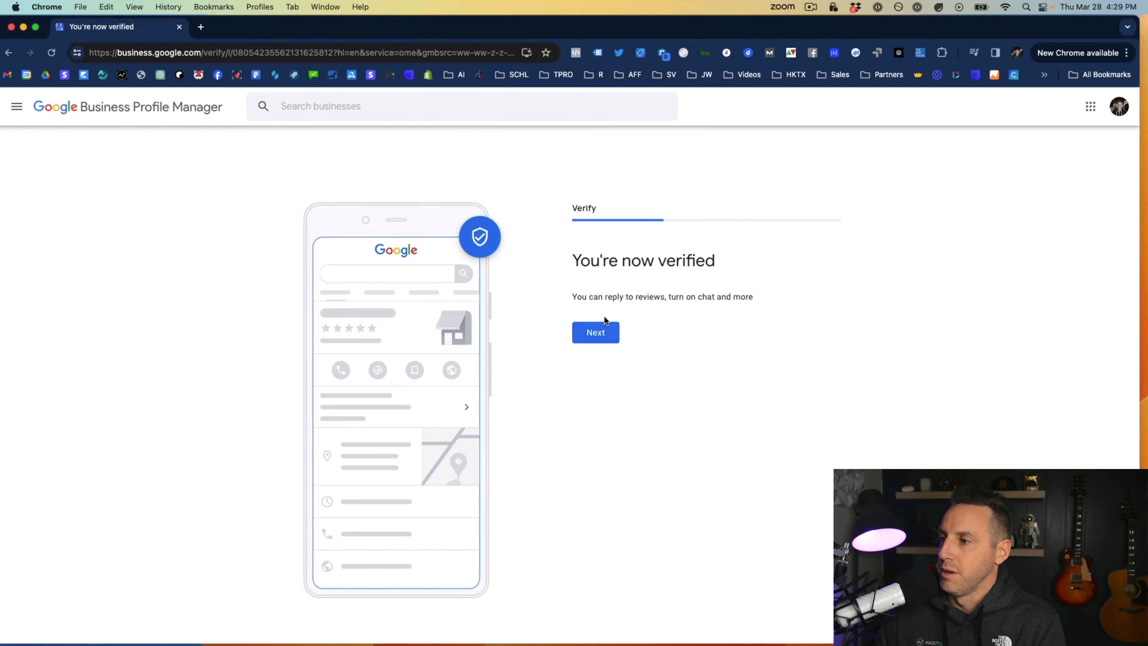
{"action": "left_click", "coordinate": [595, 334]}
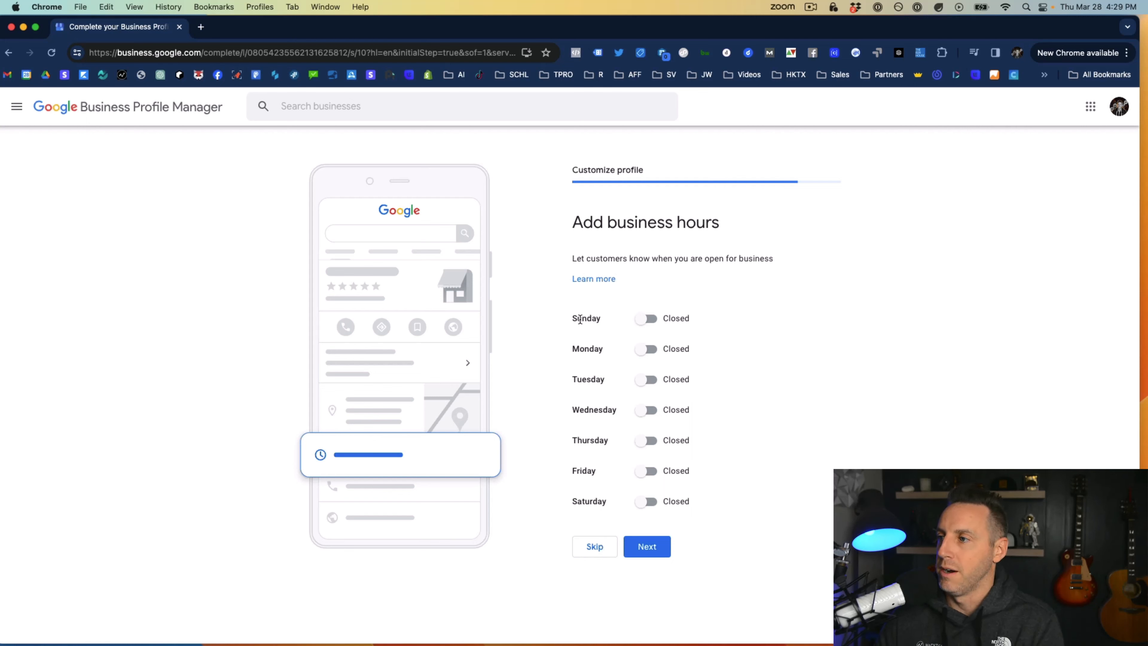
Mark Monday through Friday as open in the business hours, leave Sunday and Saturday closed, and try to continue
{"action": "left_click", "coordinate": [647, 318]}
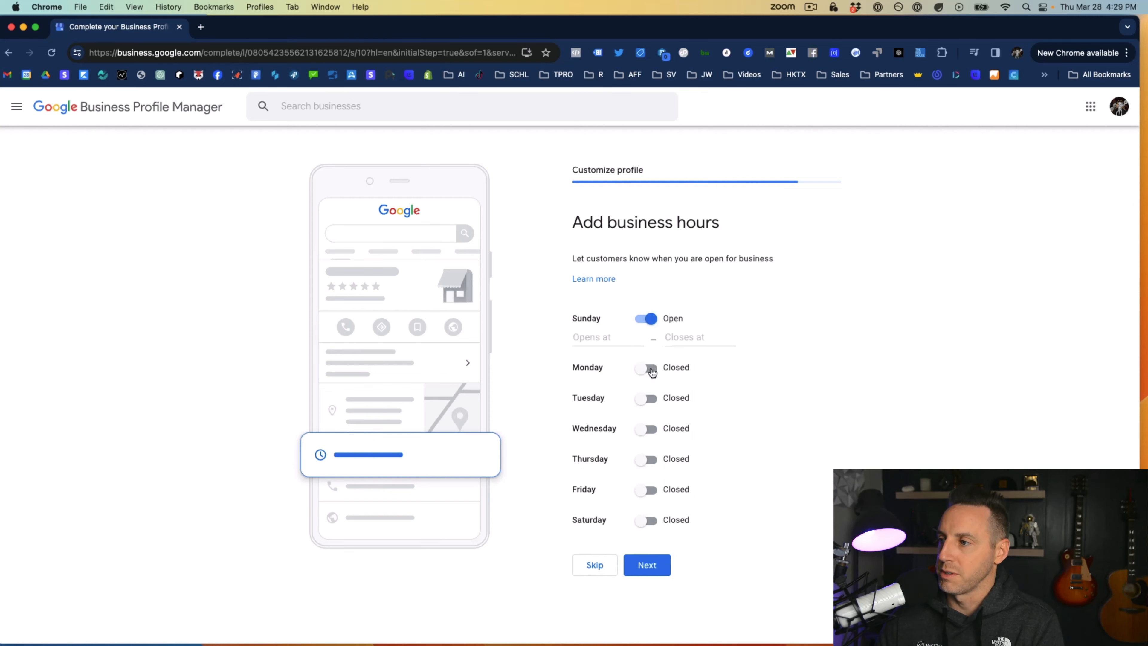
{"action": "left_click", "coordinate": [649, 319]}
{"action": "left_click", "coordinate": [647, 349]}
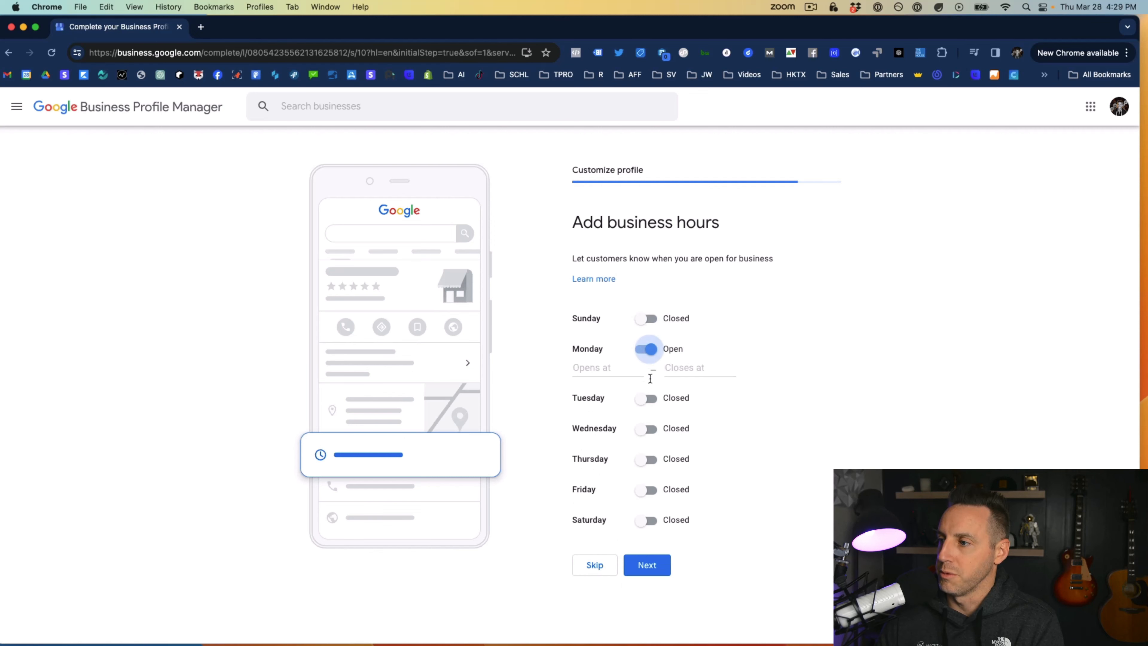
{"action": "left_click", "coordinate": [647, 398]}
{"action": "left_click", "coordinate": [646, 448]}
{"action": "left_click", "coordinate": [646, 496]}
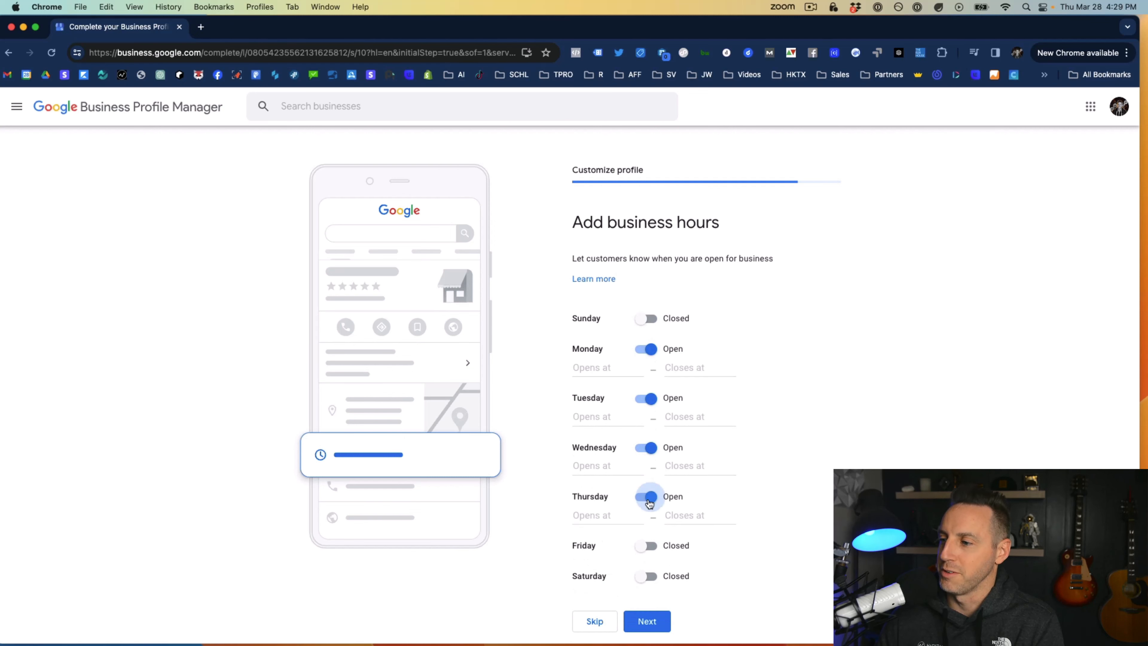
{"action": "left_click", "coordinate": [646, 545]}
{"action": "scroll", "coordinate": [659, 638], "scroll_direction": "down", "scroll_amount": 1}
{"action": "left_click", "coordinate": [650, 600]}
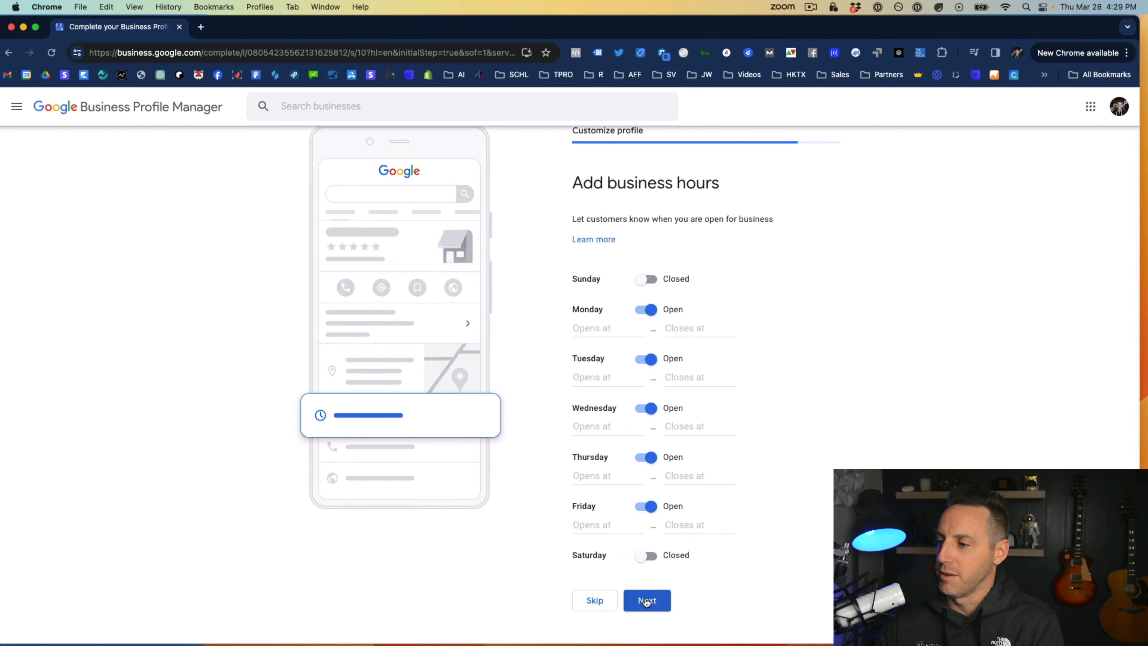
Set Monday's hours to 8:00 AM to 5:00 AM, removing the extra time row added for that day
{"action": "left_click", "coordinate": [594, 329]}
{"action": "scroll", "coordinate": [617, 412], "scroll_direction": "down", "scroll_amount": 6}
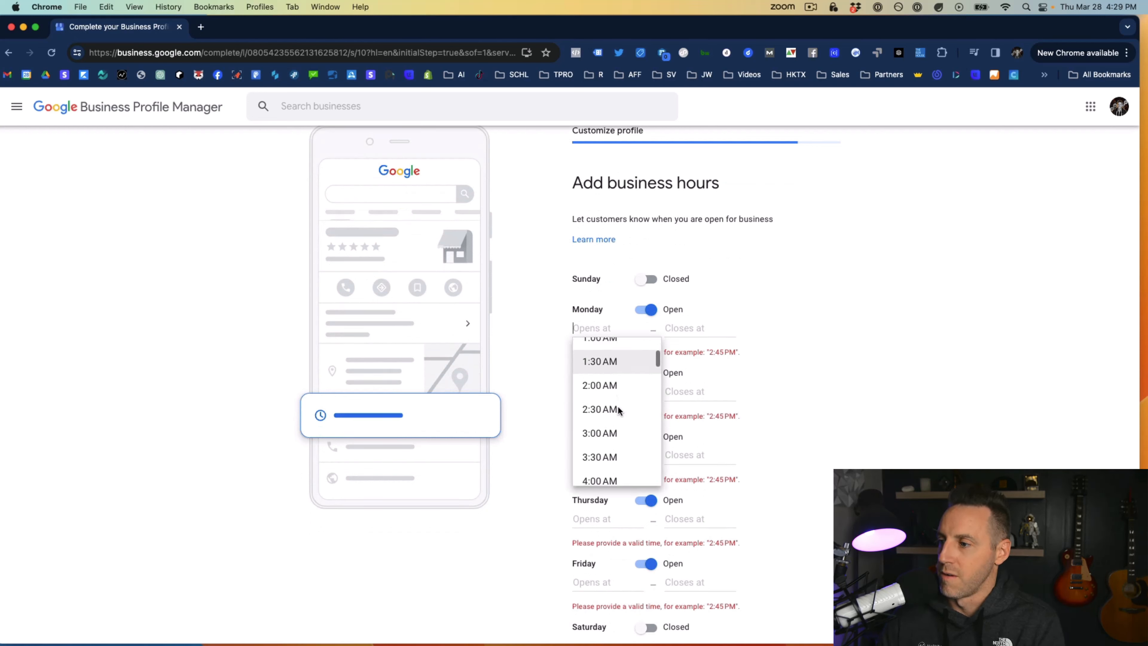
{"action": "left_click", "coordinate": [603, 455]}
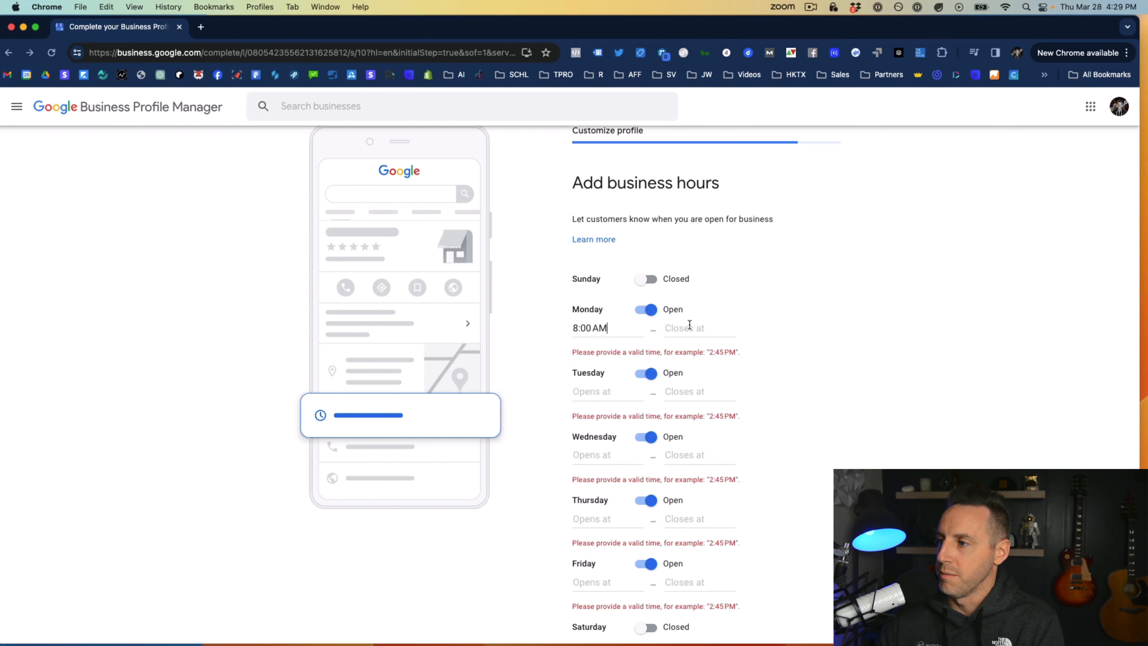
{"action": "left_click", "coordinate": [697, 333]}
{"action": "scroll", "coordinate": [696, 390], "scroll_direction": "down", "scroll_amount": 3}
{"action": "scroll", "coordinate": [695, 390], "scroll_direction": "down", "scroll_amount": 2}
{"action": "left_click", "coordinate": [696, 390]}
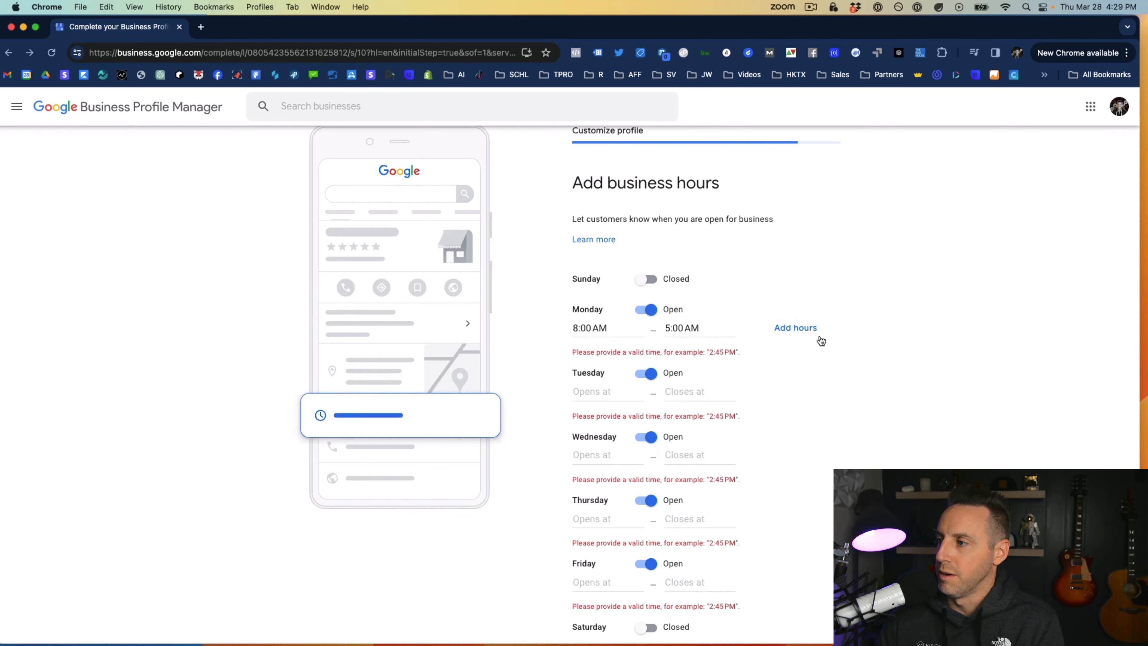
{"action": "left_click", "coordinate": [797, 333]}
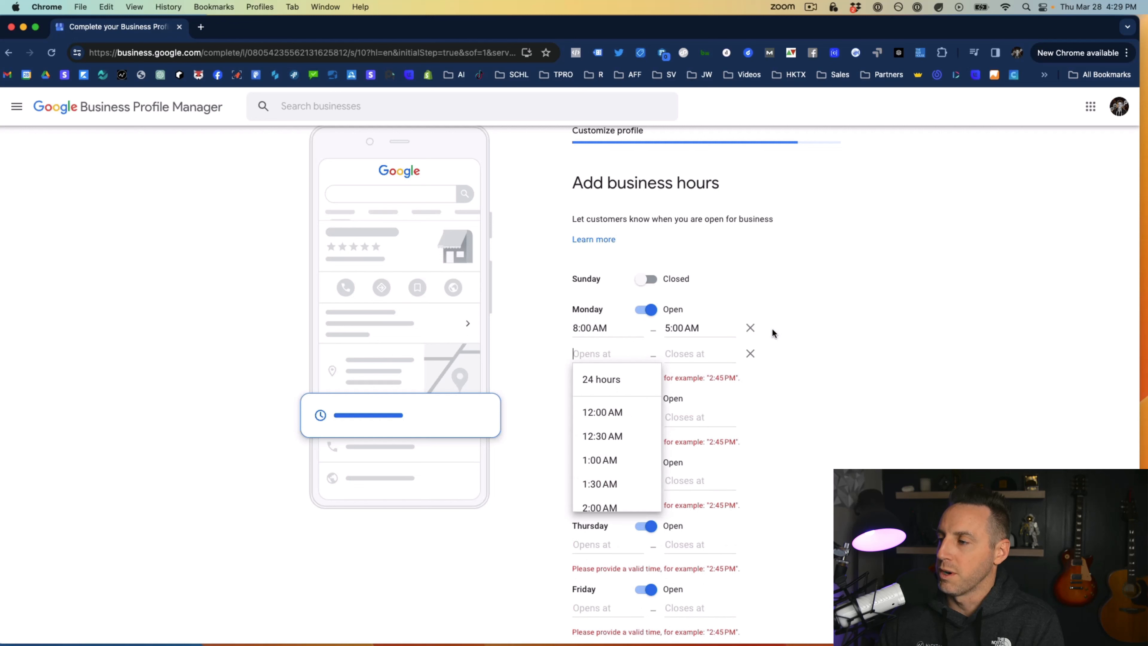
{"action": "left_click", "coordinate": [751, 355]}
Set Tuesday's business hours to 8:00 AM to 5:00 PM
{"action": "left_click", "coordinate": [607, 392]}
{"action": "scroll", "coordinate": [626, 456], "scroll_direction": "down", "scroll_amount": 5}
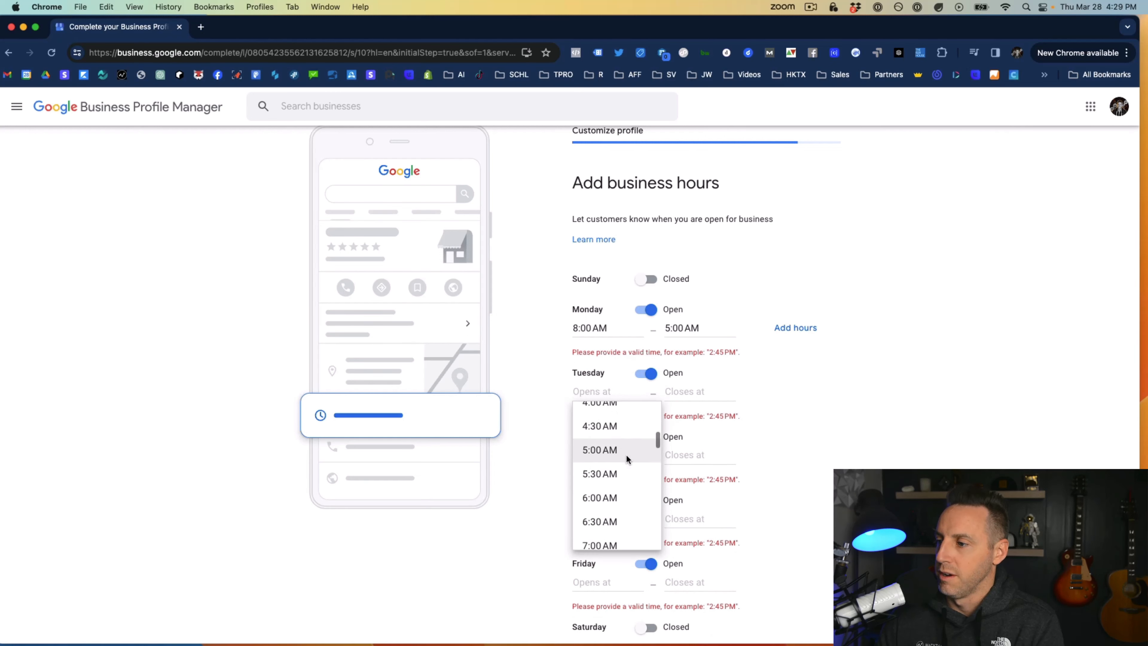
{"action": "scroll", "coordinate": [625, 457], "scroll_direction": "down", "scroll_amount": 3}
{"action": "left_click", "coordinate": [610, 538]}
{"action": "left_click", "coordinate": [690, 388]}
{"action": "scroll", "coordinate": [698, 485], "scroll_direction": "down", "scroll_amount": 4}
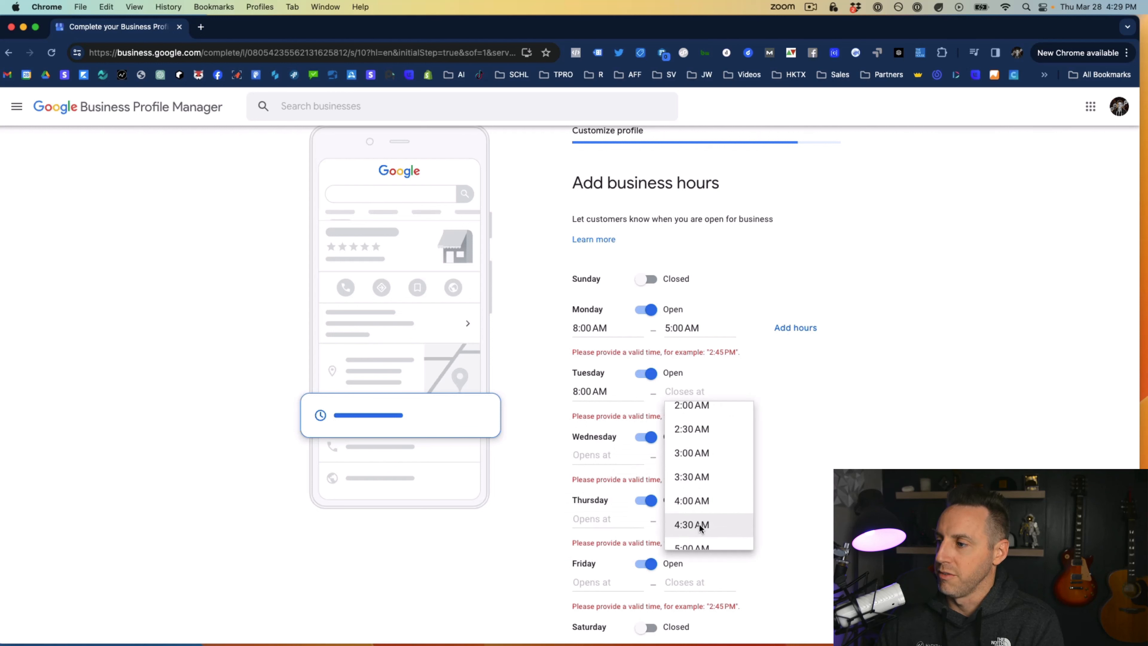
{"action": "scroll", "coordinate": [699, 527], "scroll_direction": "down", "scroll_amount": 15}
{"action": "left_click", "coordinate": [703, 520]}
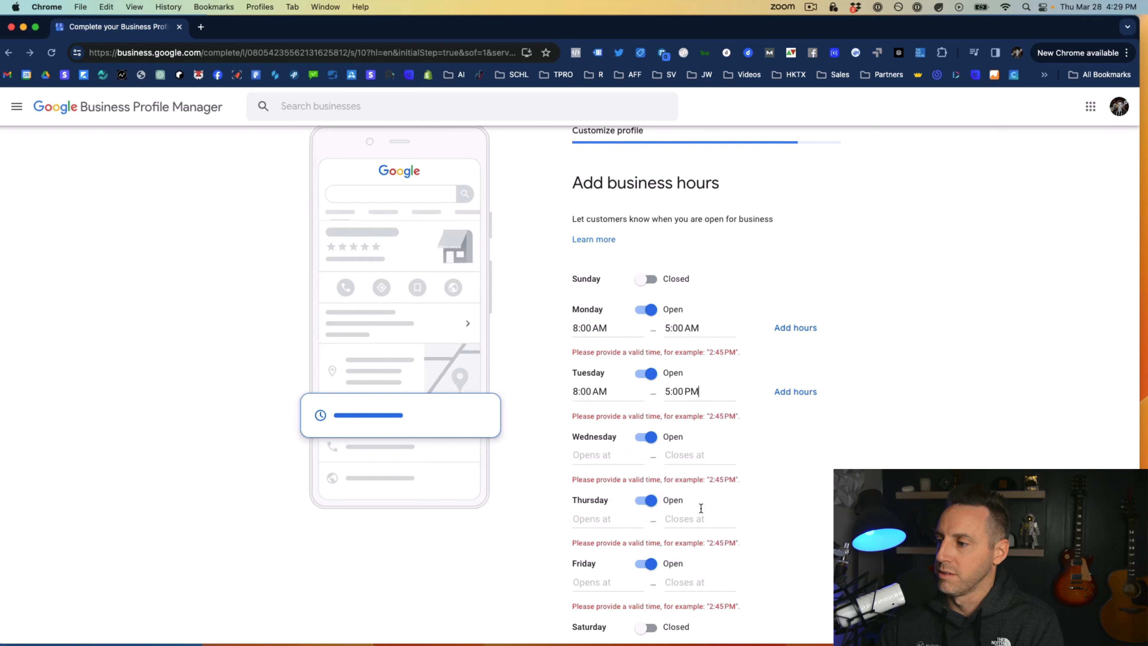
Correct Monday's closing time to 5:00 PM
{"action": "left_click", "coordinate": [694, 327]}
{"action": "left_click_drag", "start_coordinate": [699, 328], "coordinate": [686, 327]}
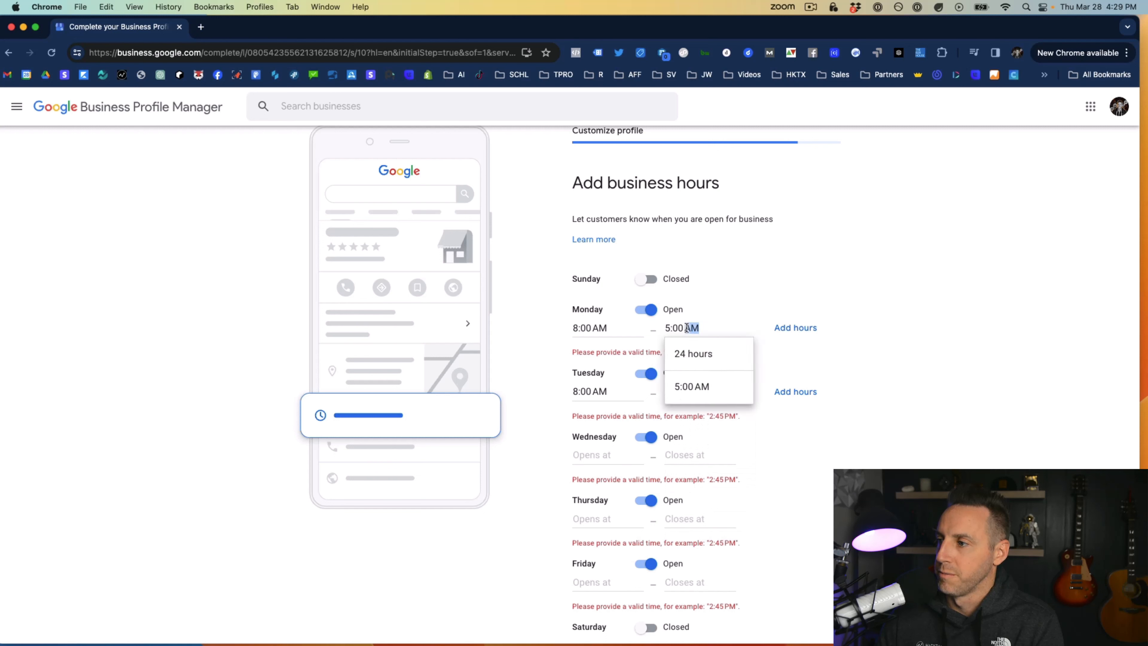
{"action": "type", "text": "PM"}
{"action": "left_click", "coordinate": [771, 299]}
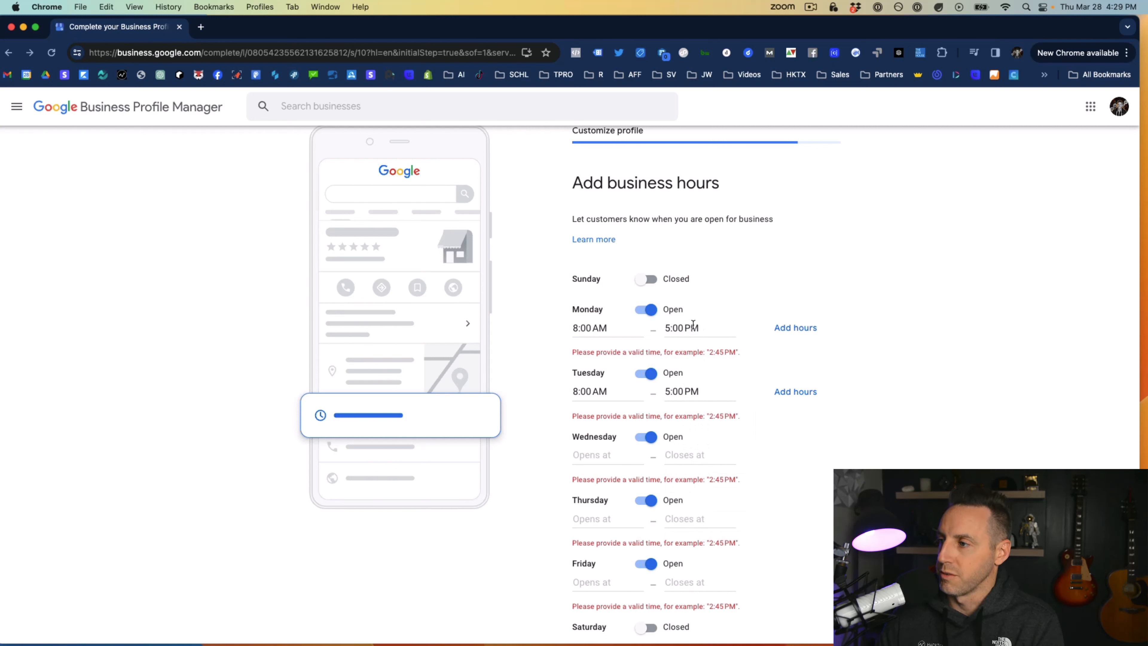
Copy Monday's 8:00 AM opening time to Wednesday, Thursday and Friday
{"action": "triple_click", "coordinate": [579, 324]}
{"action": "key", "text": "super+c"}
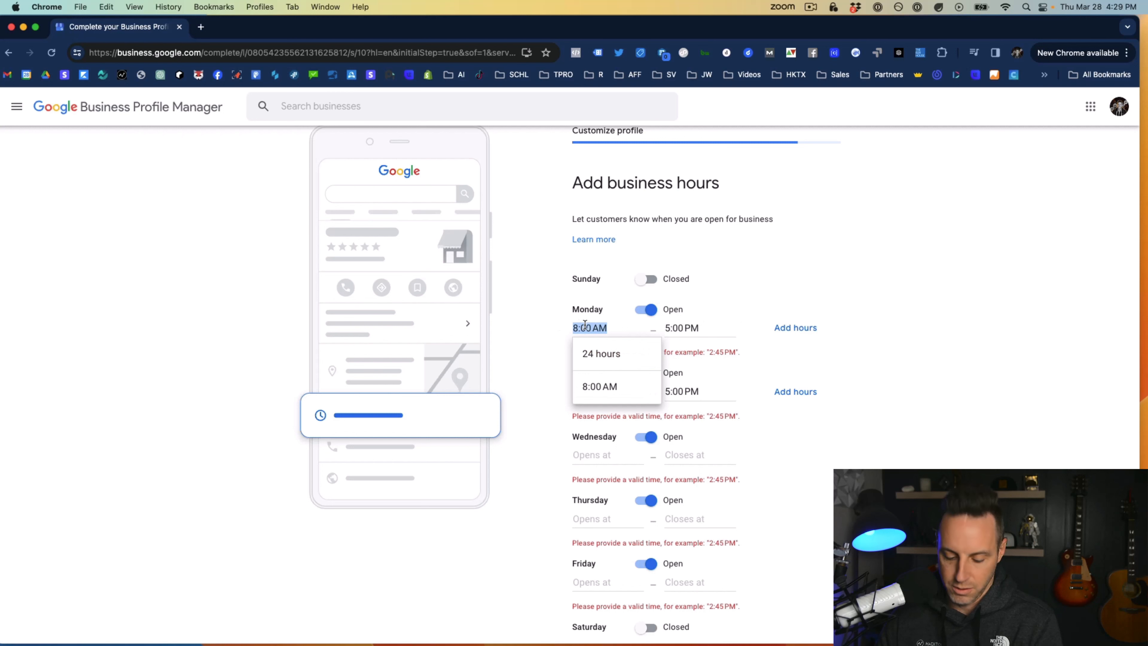
{"action": "left_click", "coordinate": [615, 454]}
{"action": "key", "text": "super+v"}
{"action": "left_click", "coordinate": [558, 516]}
{"action": "left_click", "coordinate": [585, 517]}
{"action": "key", "text": "super+v"}
{"action": "left_click", "coordinate": [546, 529]}
{"action": "scroll", "coordinate": [546, 531], "scroll_direction": "down", "scroll_amount": 1}
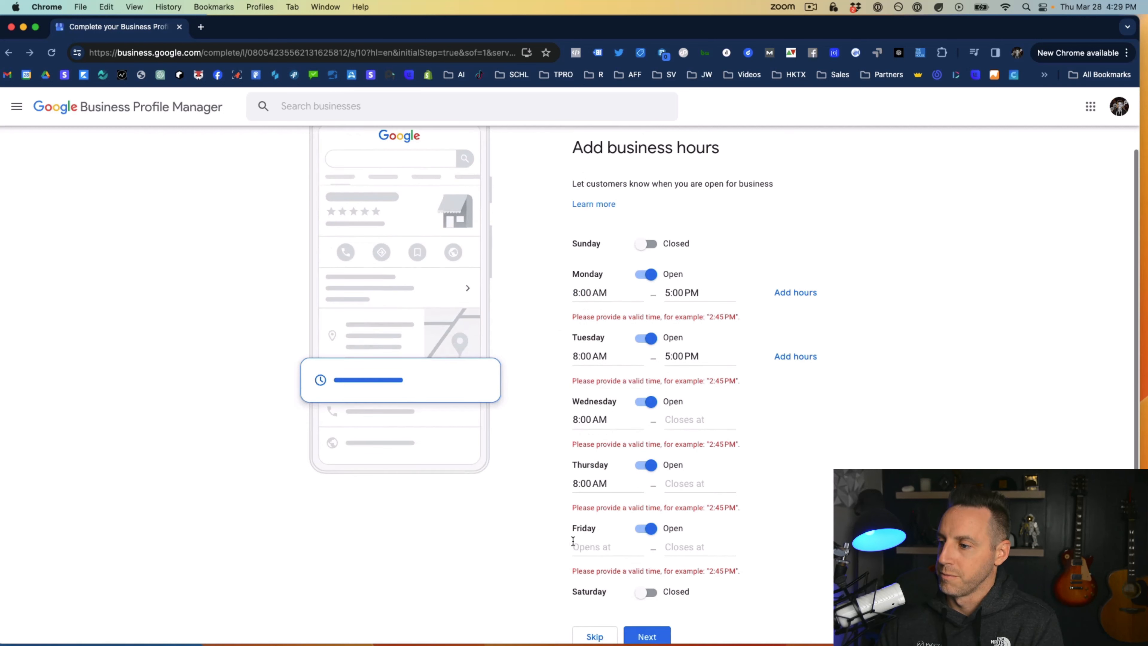
{"action": "left_click", "coordinate": [581, 544]}
{"action": "key", "text": "super+v"}
Copy Monday's 5:00 PM closing time to Wednesday, Thursday and Friday, and submit the business hours
{"action": "triple_click", "coordinate": [705, 294]}
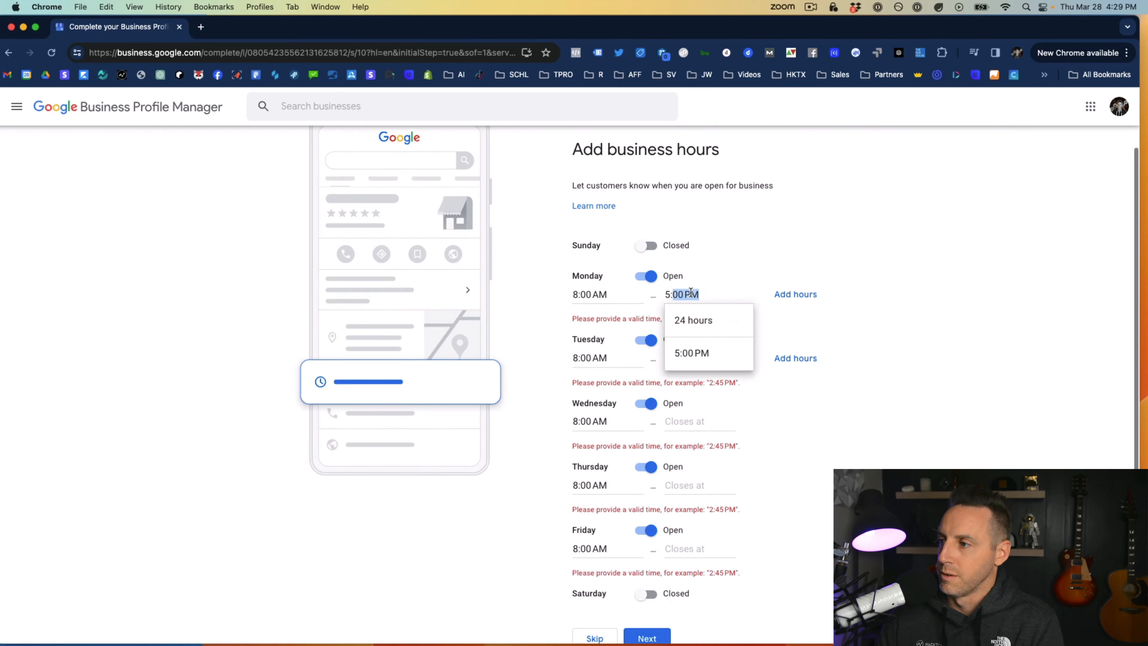
{"action": "left_click", "coordinate": [691, 418]}
{"action": "key", "text": "super+v"}
{"action": "left_click", "coordinate": [693, 487]}
{"action": "key", "text": "super+v"}
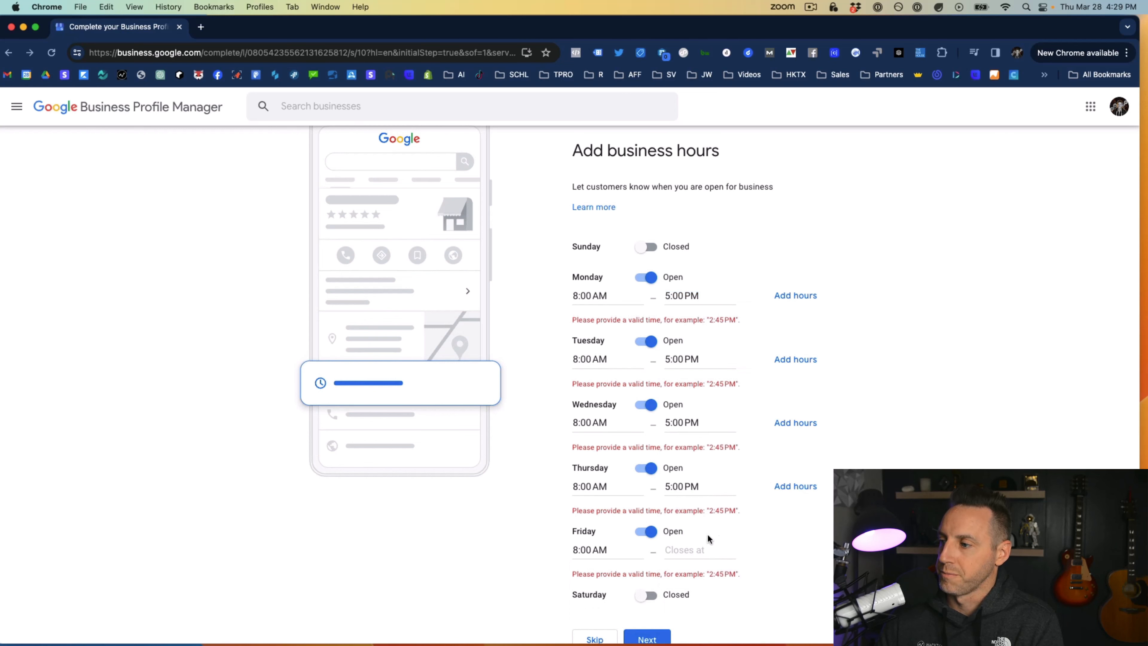
{"action": "left_click", "coordinate": [712, 545]}
{"action": "key", "text": "super+v"}
{"action": "scroll", "coordinate": [774, 555], "scroll_direction": "down", "scroll_amount": 2}
{"action": "left_click", "coordinate": [648, 589]}
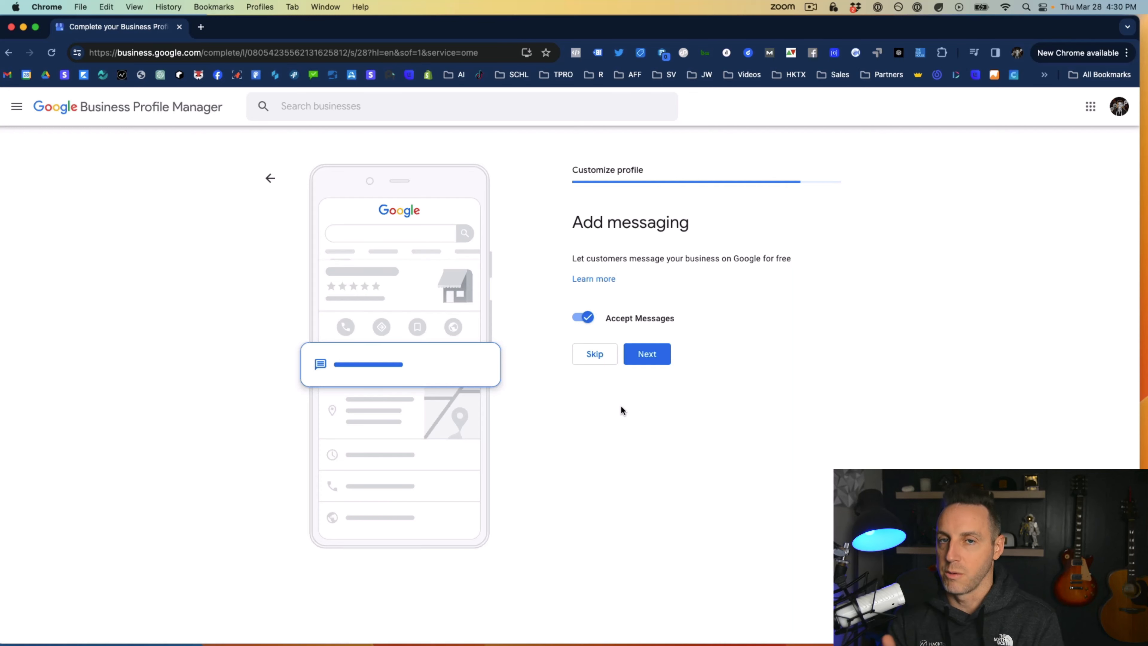
Keep customer messages accepted and submit the business description "Schoolie is an CRM and Marketing Automation software for private and independent schools"
{"action": "left_click", "coordinate": [642, 353]}
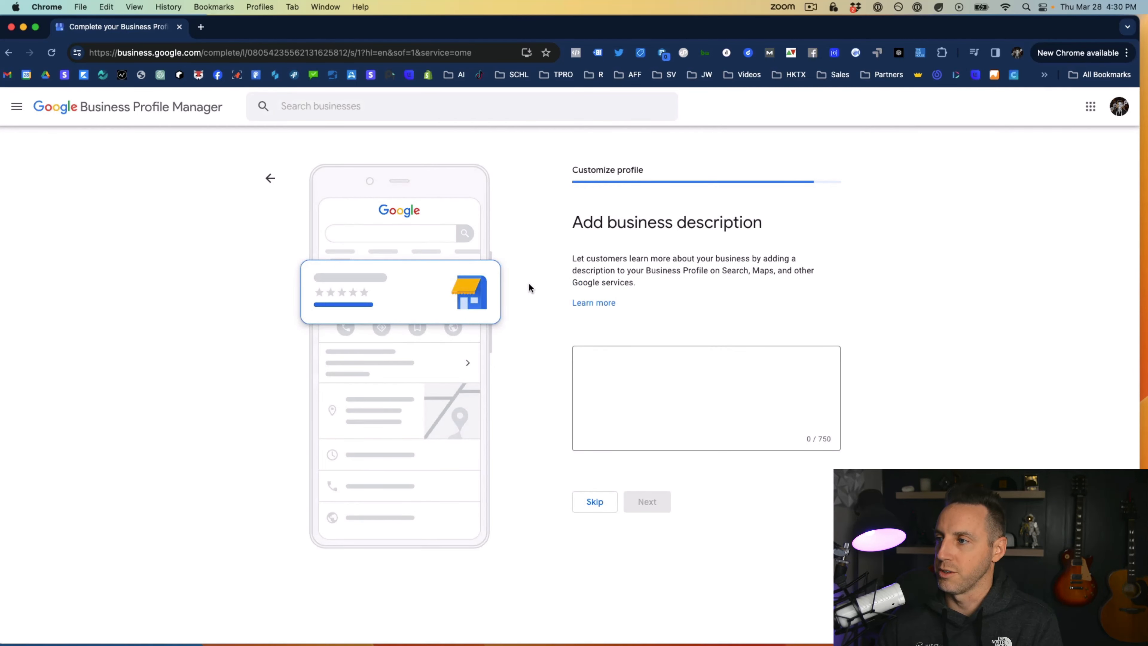
{"action": "left_click", "coordinate": [619, 375]}
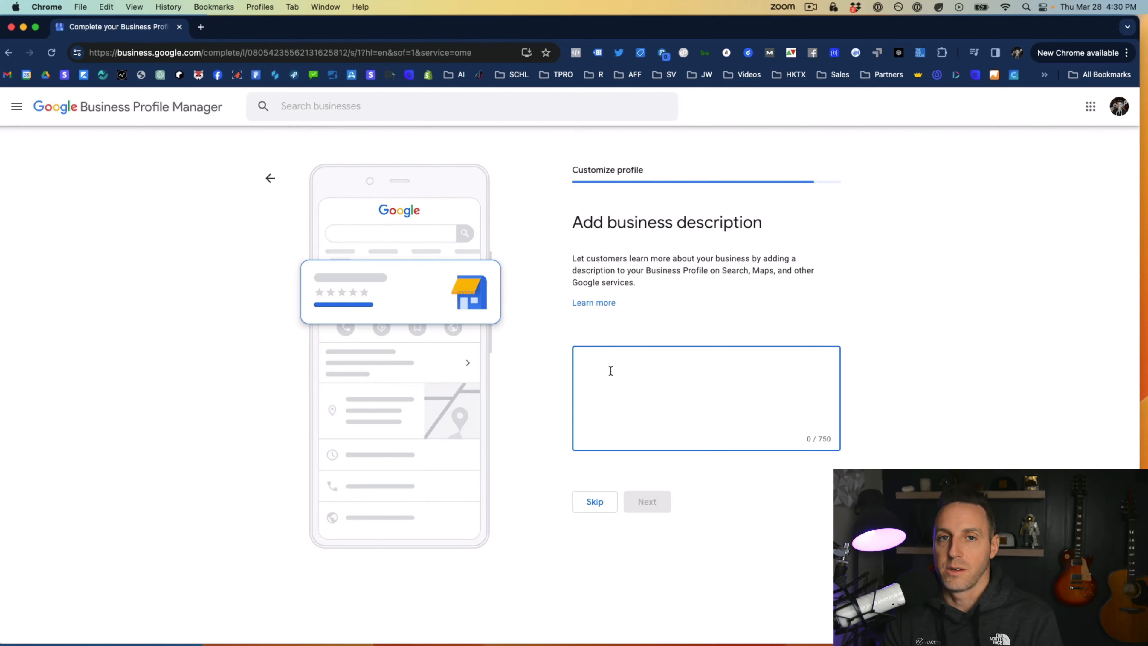
{"action": "type", "text": "Schoolie is"}
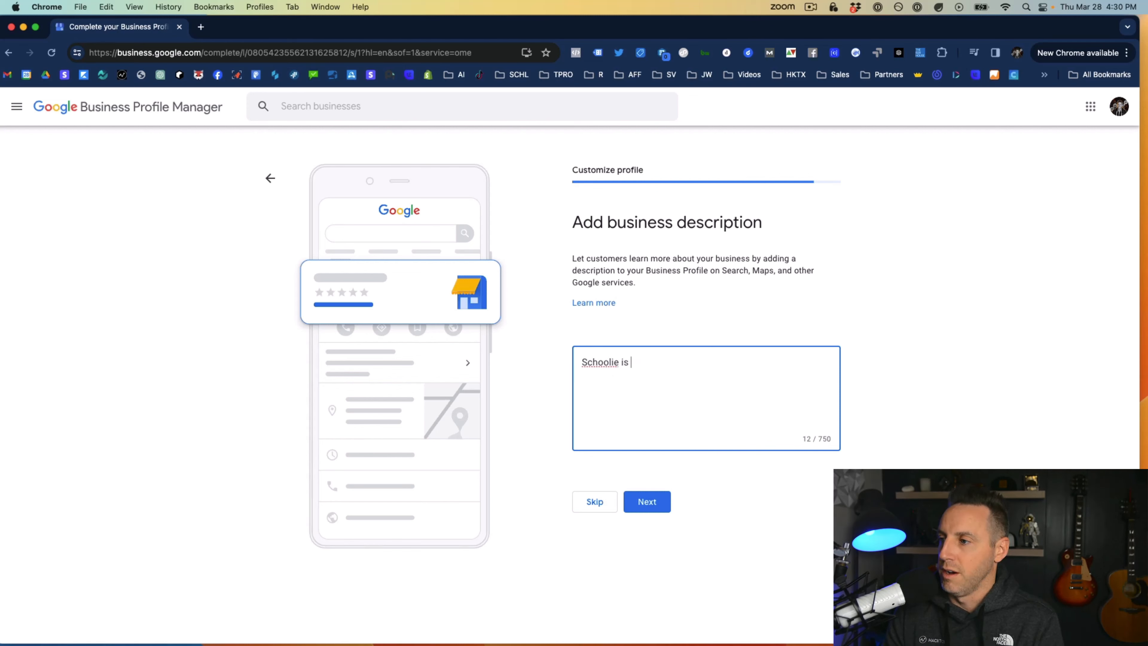
{"action": "type", "text": " an "}
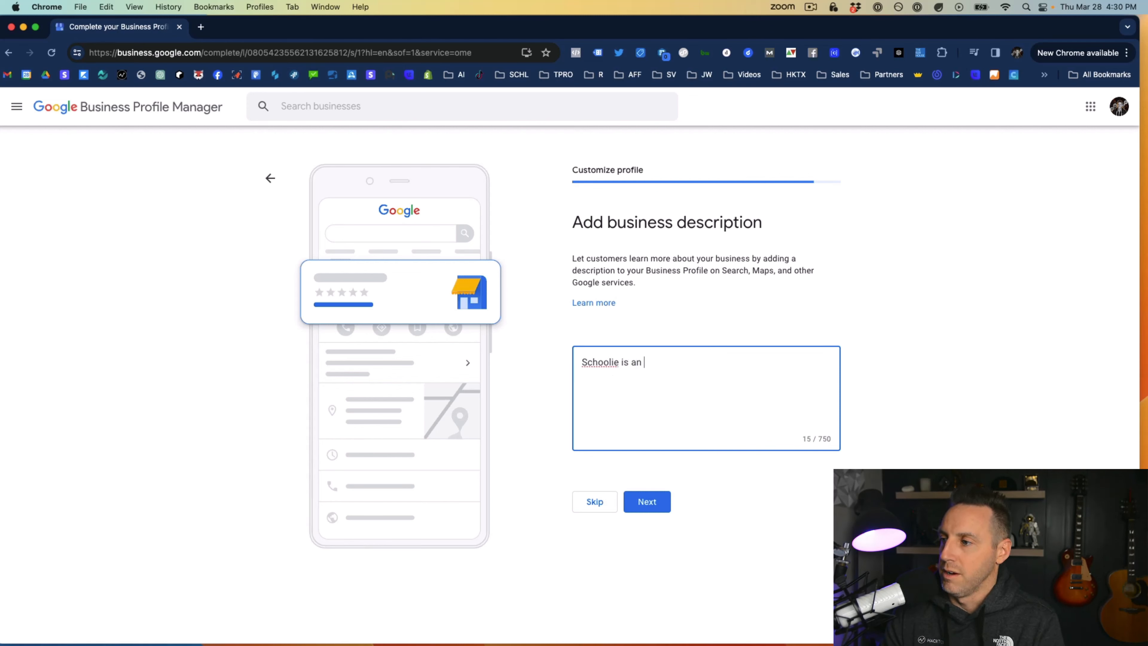
{"action": "type", "text": "CRM "}
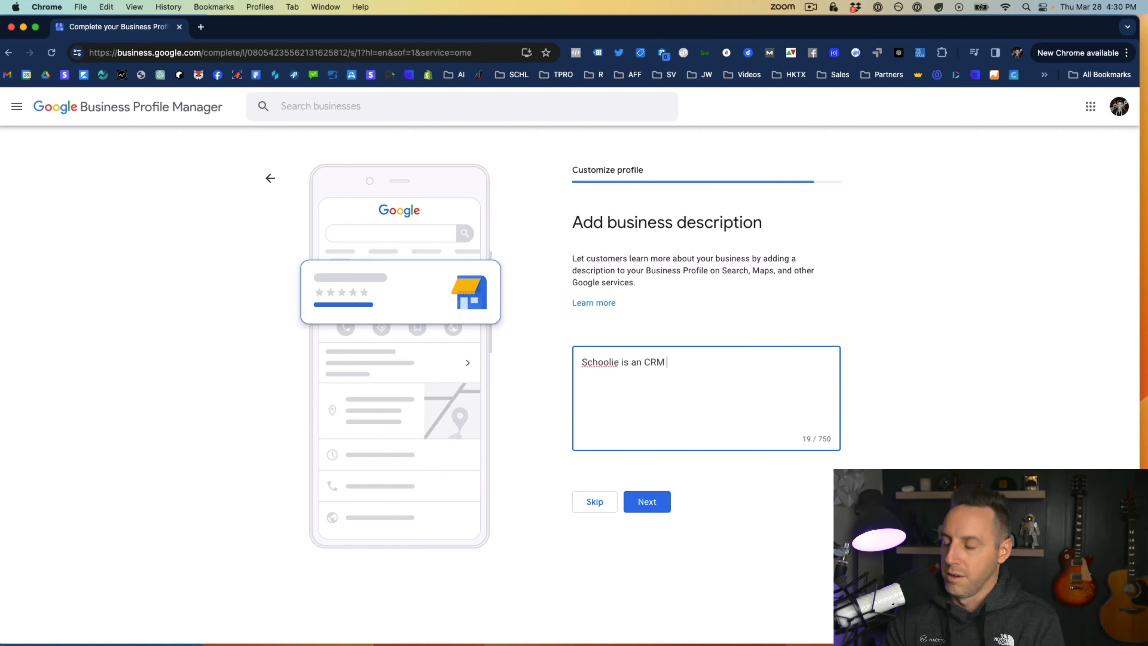
{"action": "type", "text": "and Marketing"}
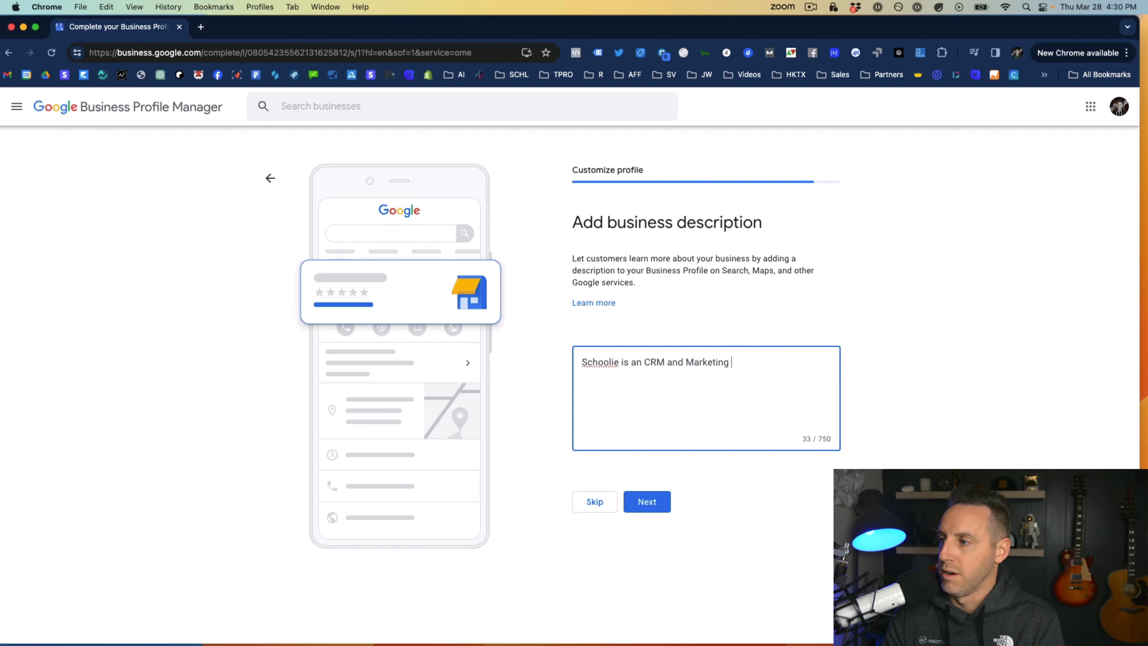
{"action": "type", "text": " Automation software "}
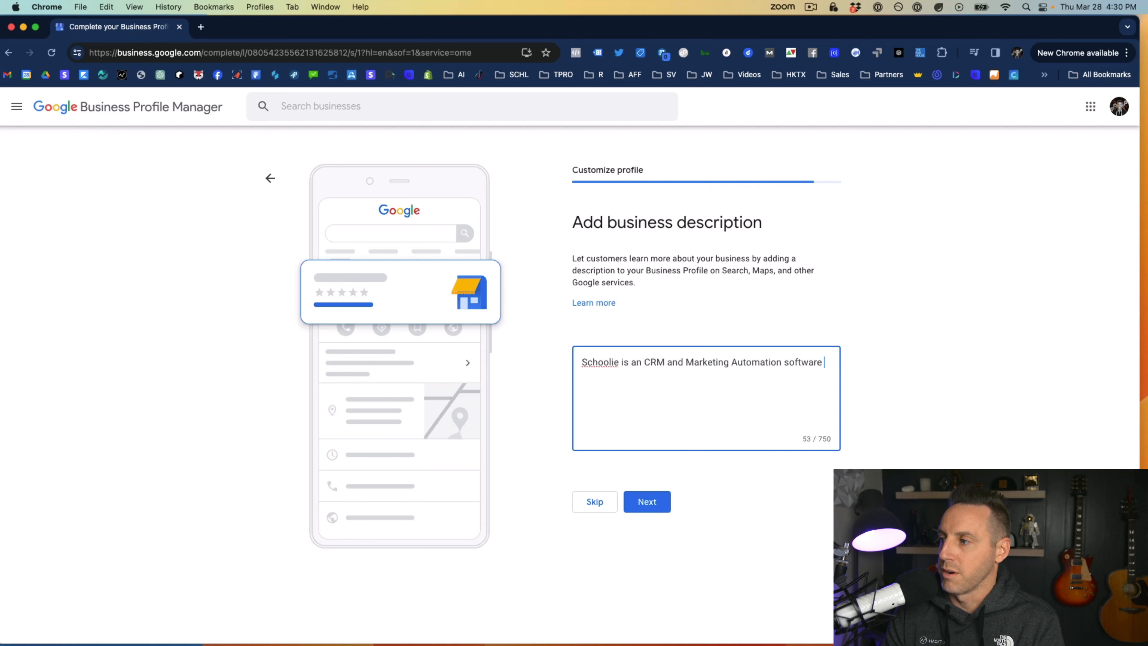
{"action": "type", "text": "for private and"}
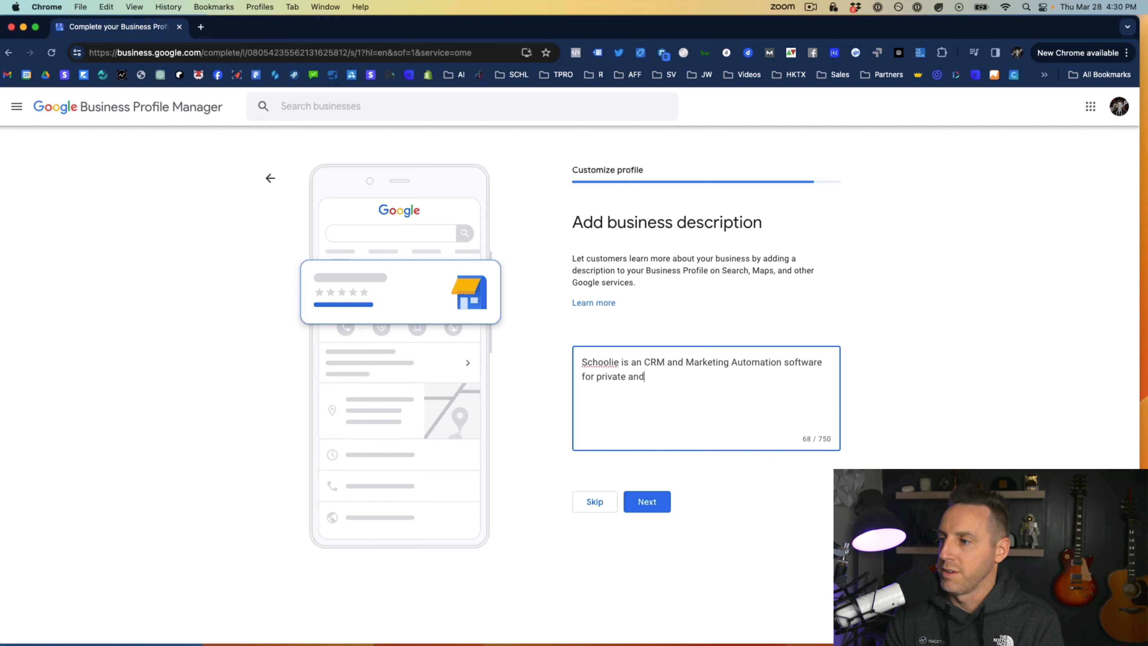
{"action": "type", "text": " independent schools"}
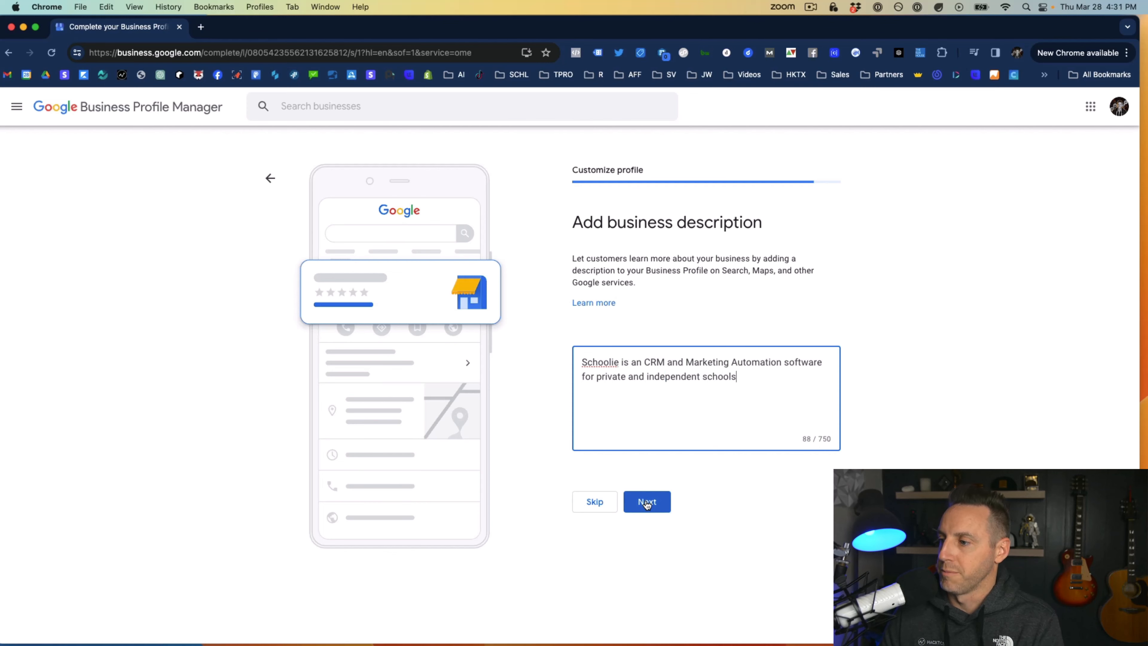
{"action": "left_click", "coordinate": [647, 501]}
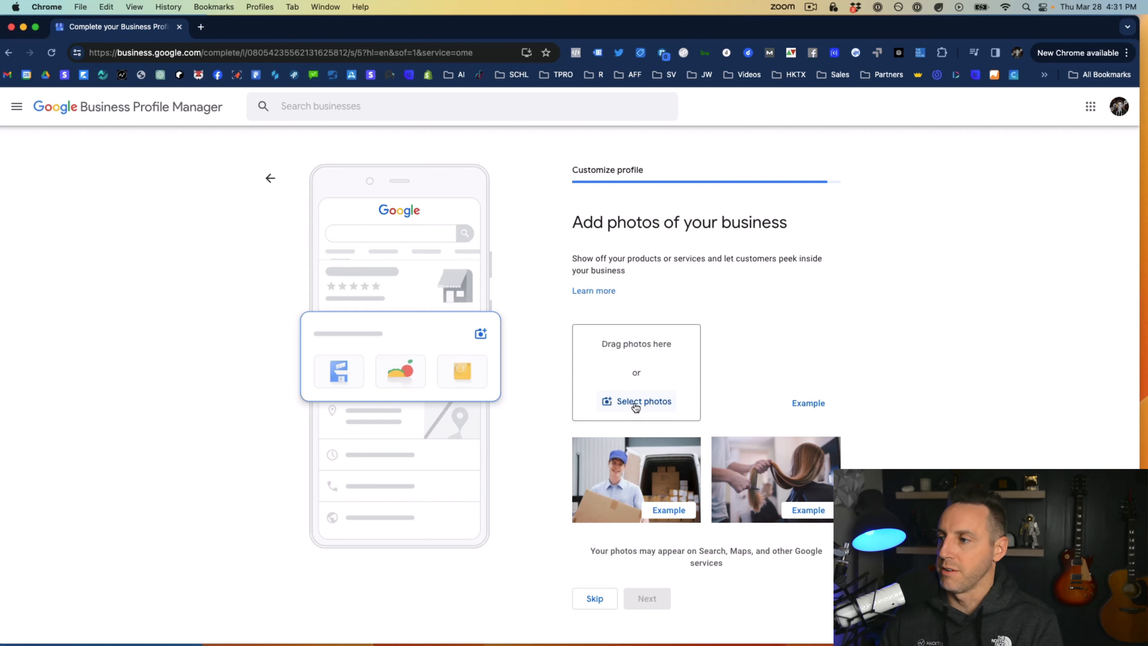
Add the logo file schoolie IO.jpg from the Desktop as the business photo and finish the profile customization
{"action": "left_click", "coordinate": [636, 406]}
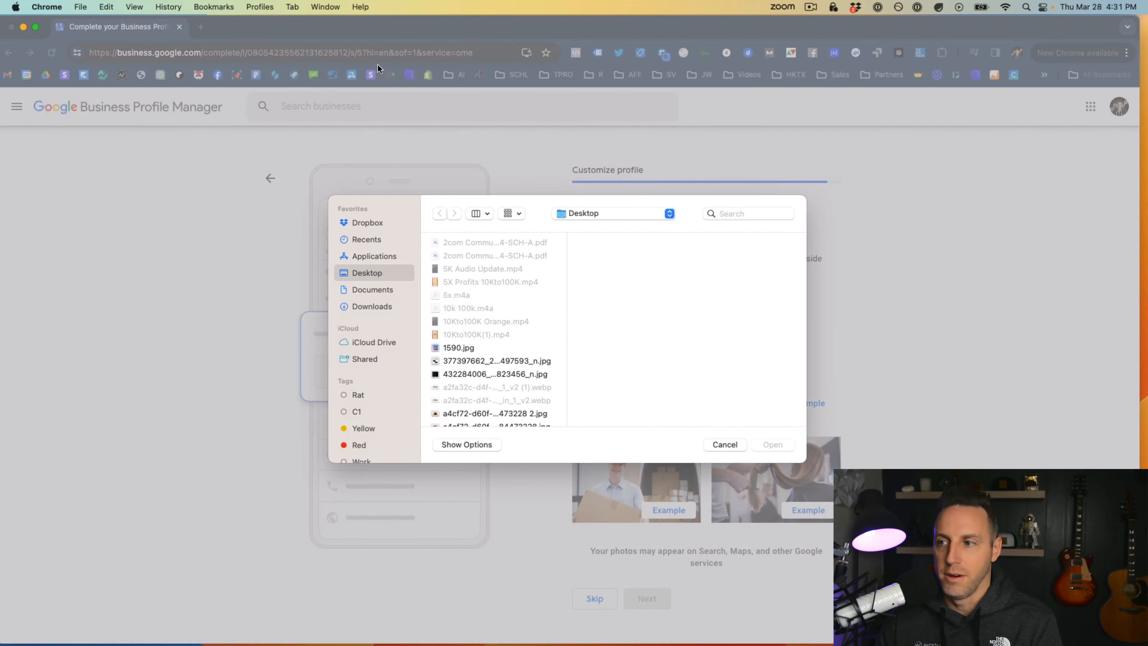
{"action": "scroll", "coordinate": [482, 300], "scroll_direction": "down", "scroll_amount": 1}
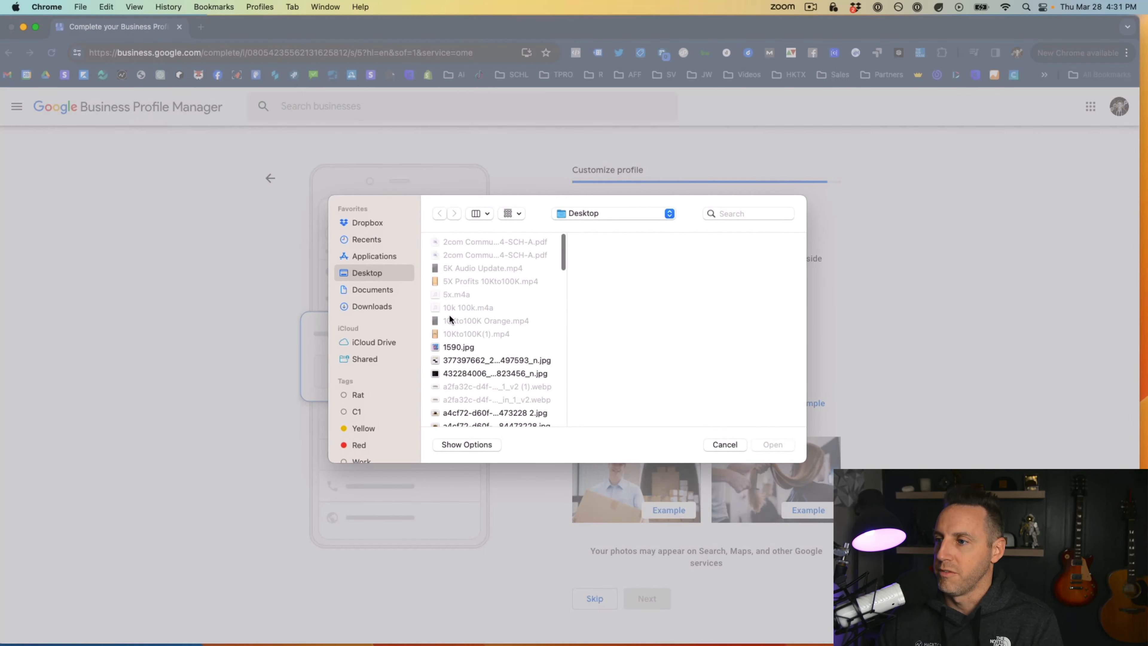
{"action": "scroll", "coordinate": [482, 300], "scroll_direction": "down", "scroll_amount": 10}
{"action": "left_click", "coordinate": [480, 385]}
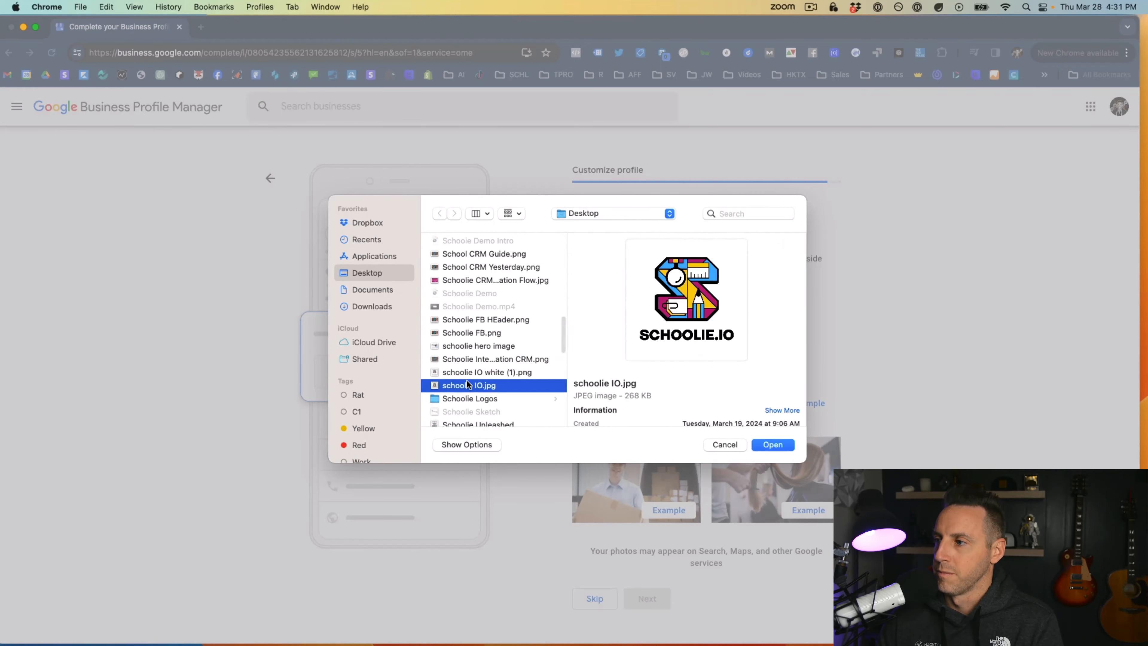
{"action": "left_click", "coordinate": [773, 445]}
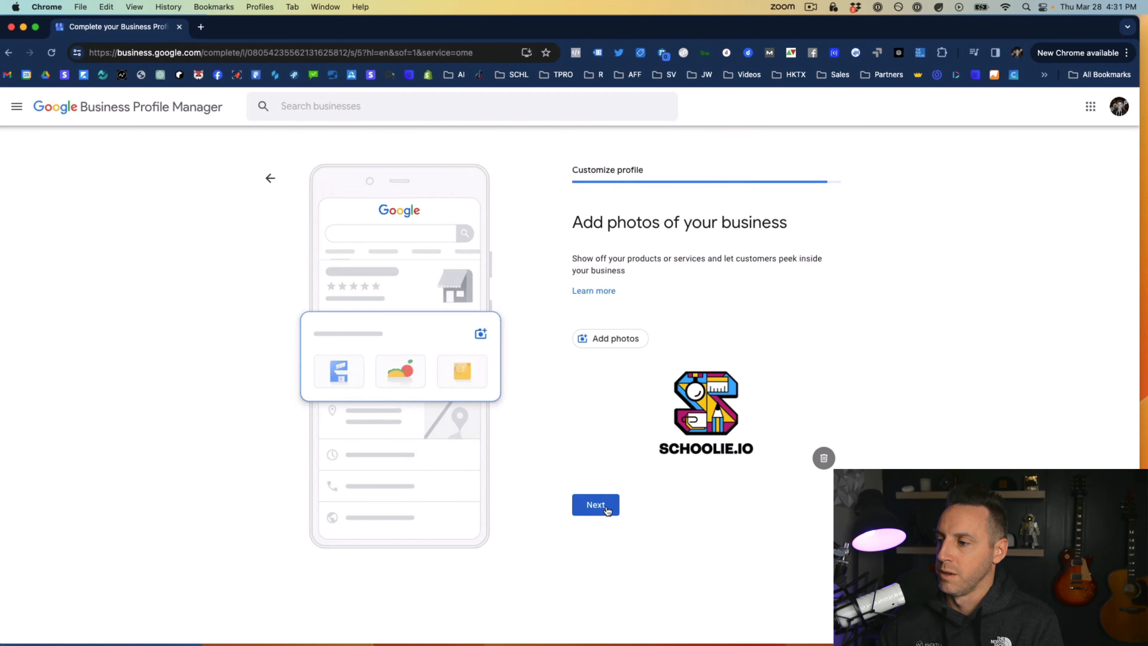
{"action": "left_click", "coordinate": [596, 505]}
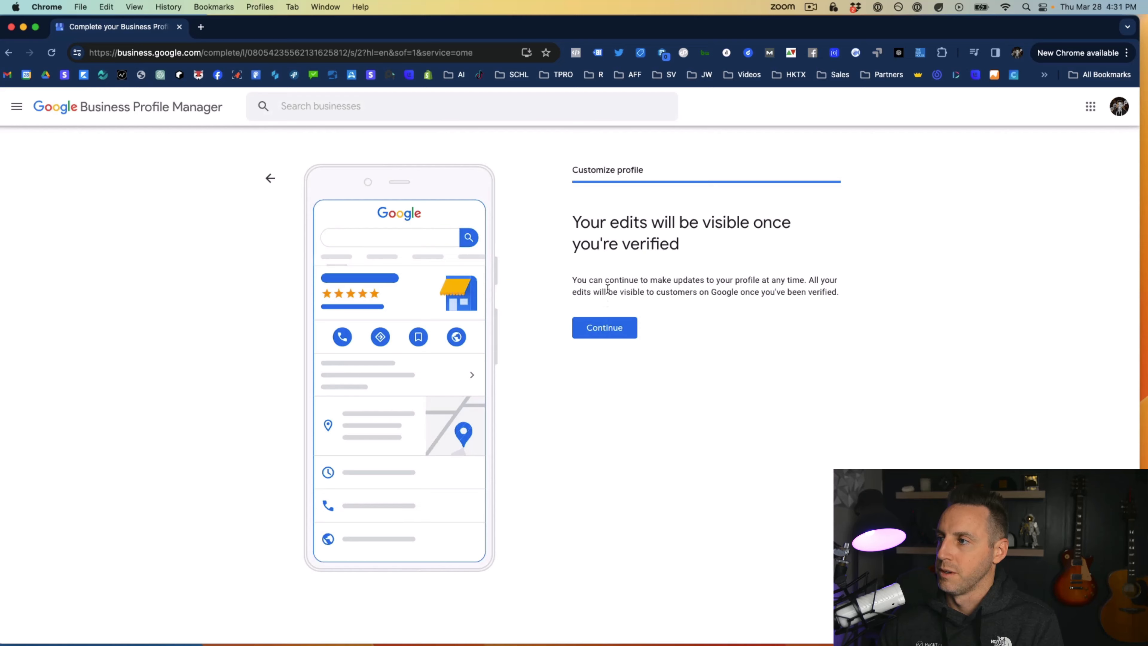
{"action": "left_click", "coordinate": [604, 327]}
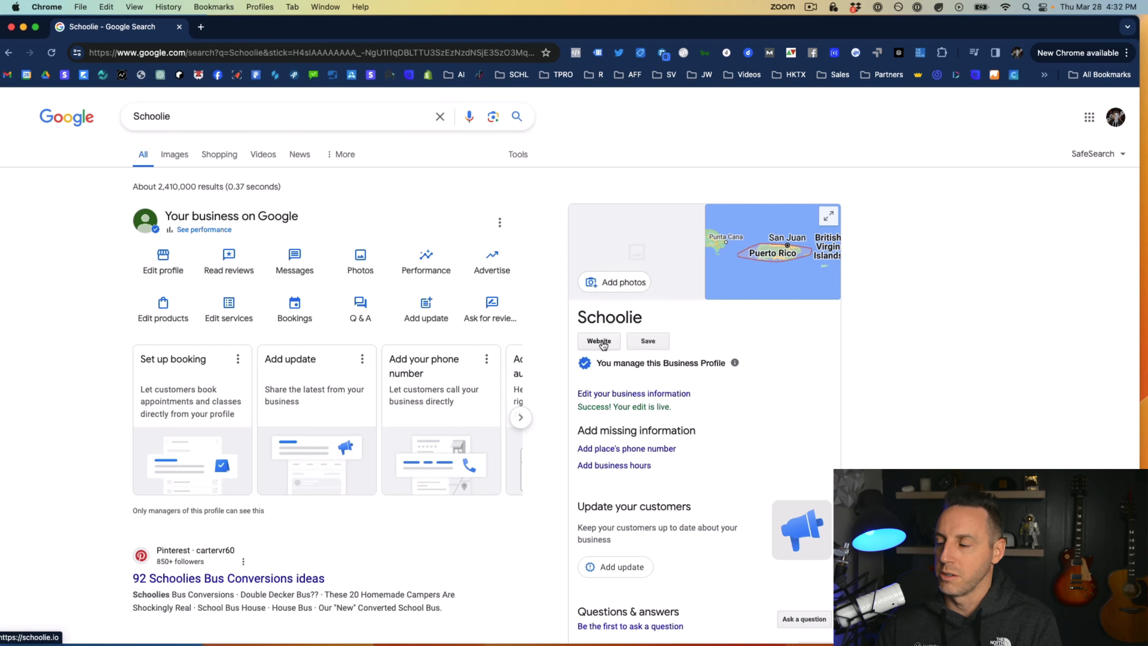
Look over the Schoolie business profile, and copy the review link for customers from its review request dialog
{"action": "scroll", "coordinate": [603, 343], "scroll_direction": "down", "scroll_amount": 1}
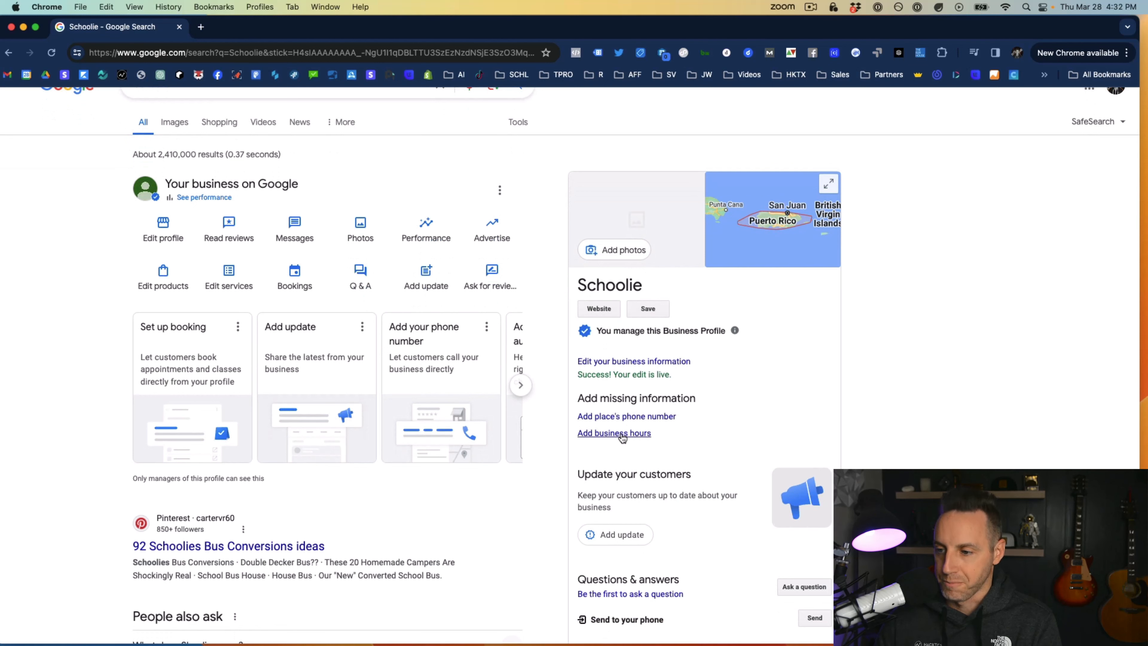
{"action": "scroll", "coordinate": [622, 436], "scroll_direction": "down", "scroll_amount": 2}
{"action": "scroll", "coordinate": [624, 436], "scroll_direction": "up", "scroll_amount": 4}
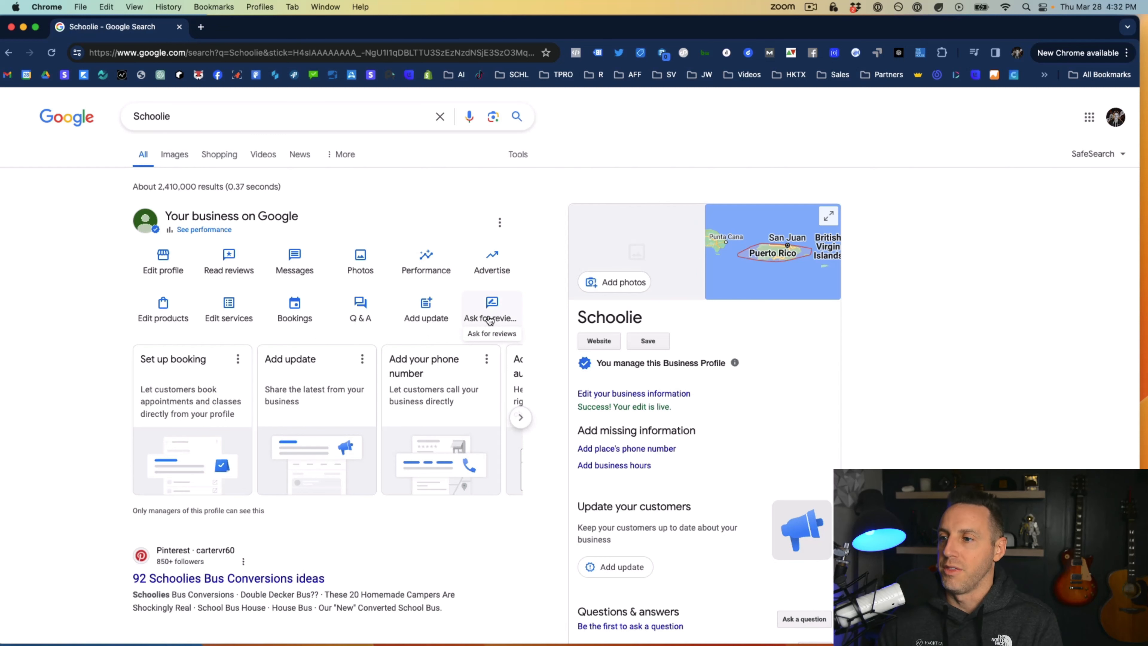
{"action": "left_click", "coordinate": [490, 320]}
{"action": "left_click", "coordinate": [441, 275]}
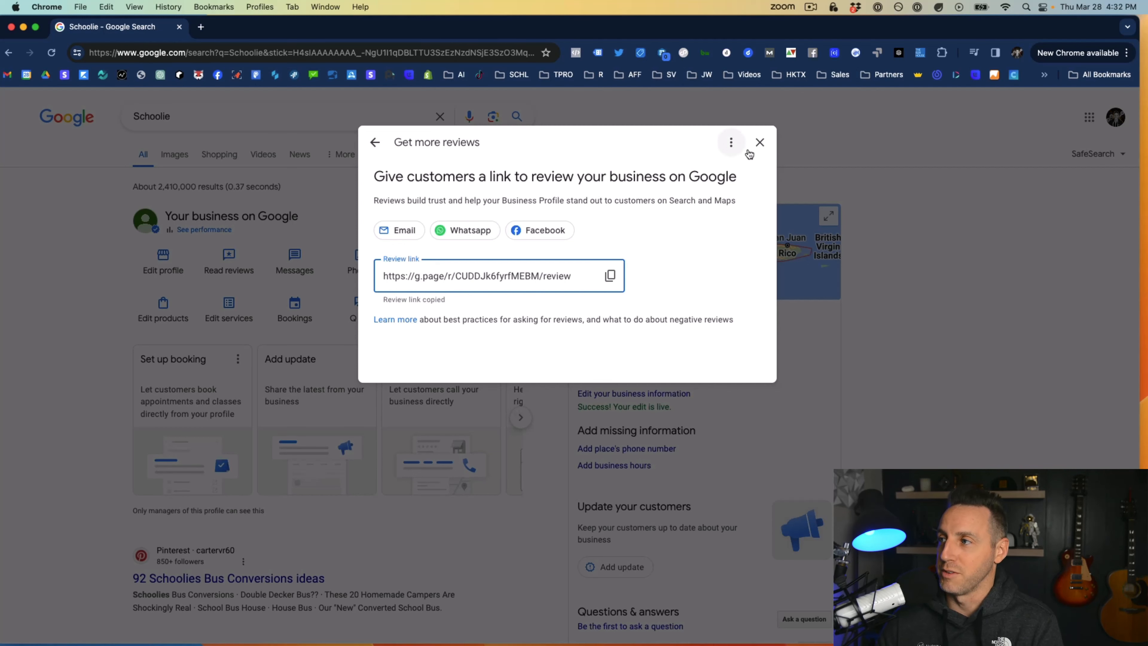
{"action": "left_click", "coordinate": [760, 143]}
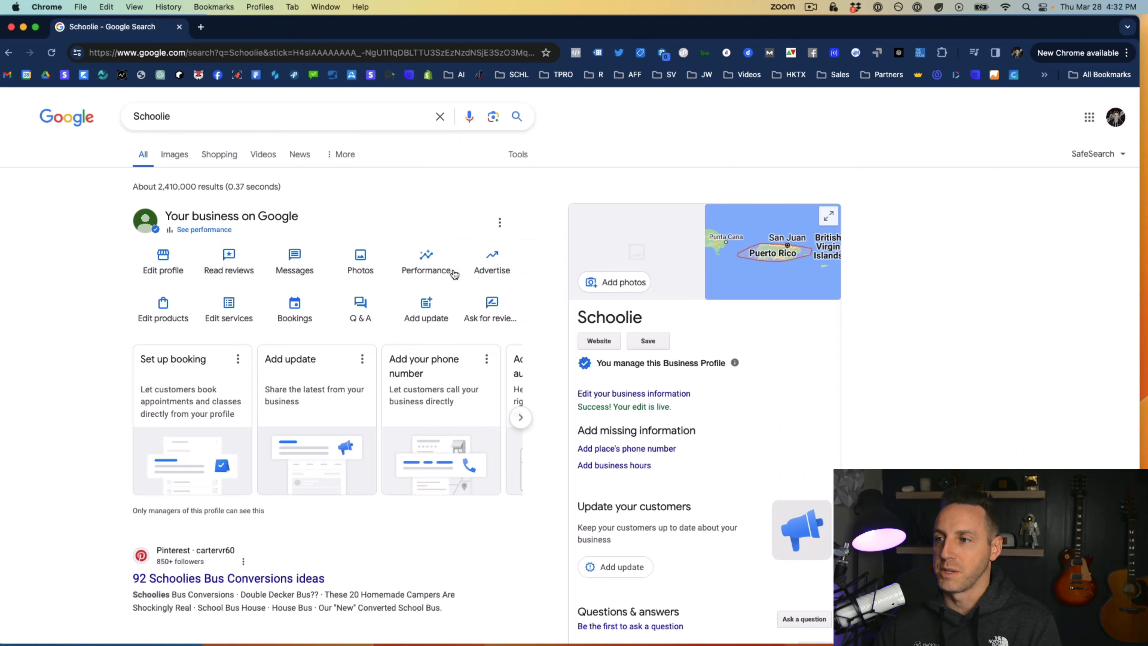